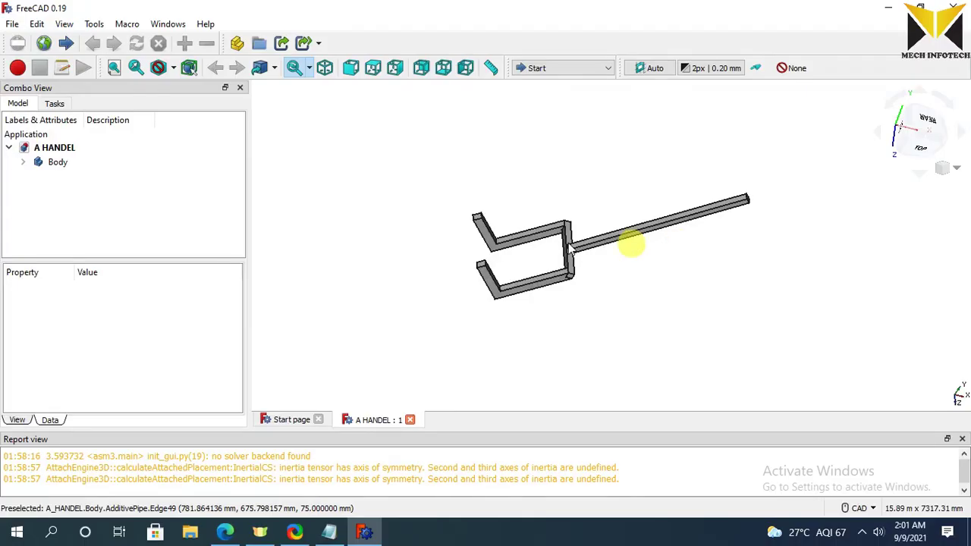
- Switch to the FEM workbench and create an Analysis with the SolverCcxTools CalculiX solver
scroll(629, 245, "up", 3)
middle_click_drag(596, 245, 506, 217)
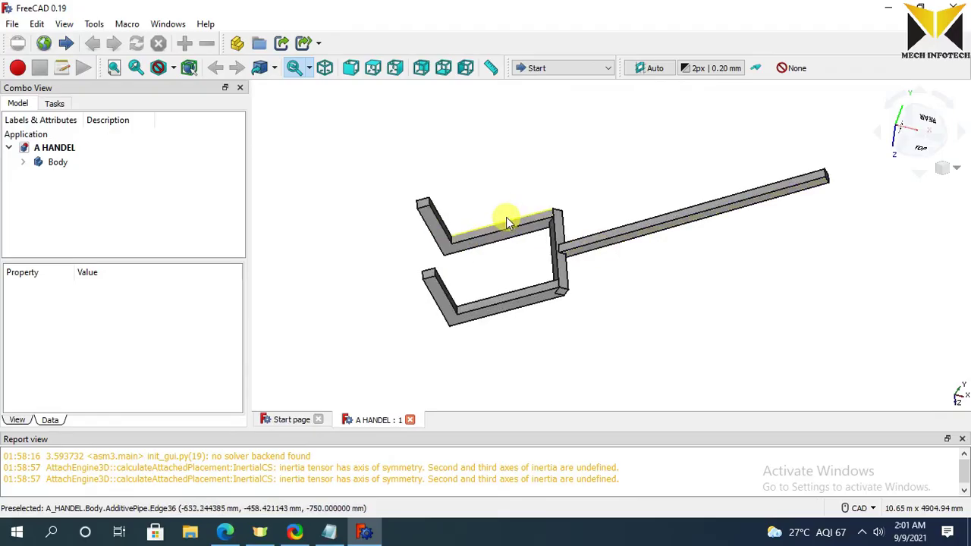
left_click(552, 69)
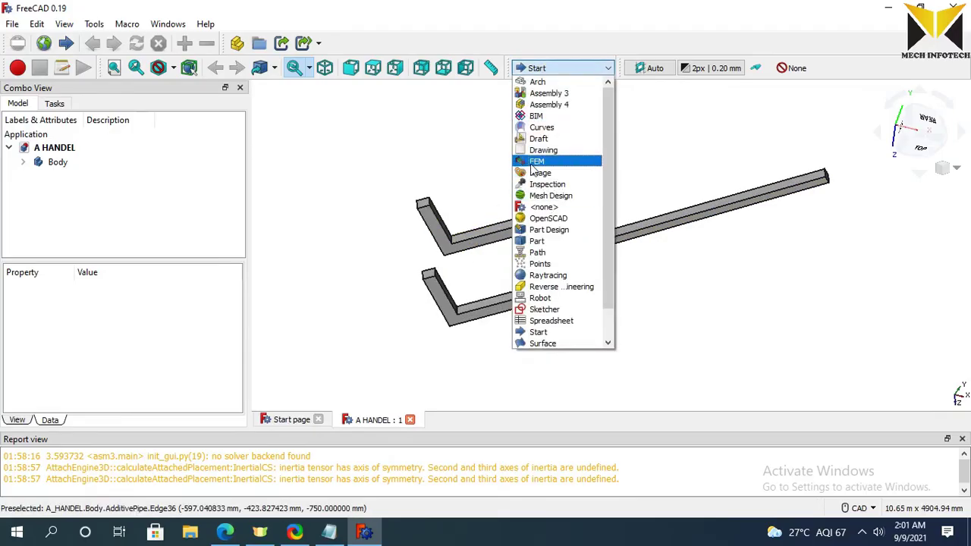
left_click(532, 164)
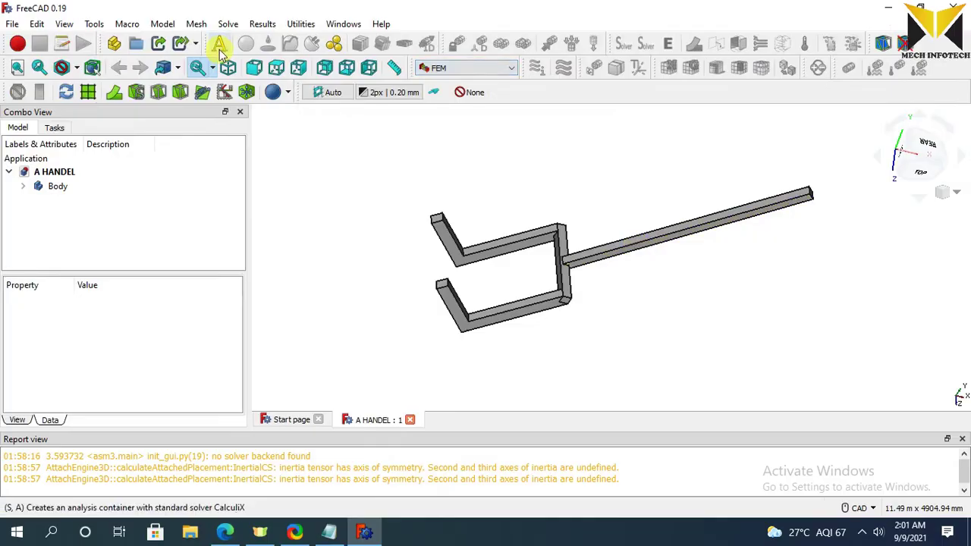
left_click(220, 47)
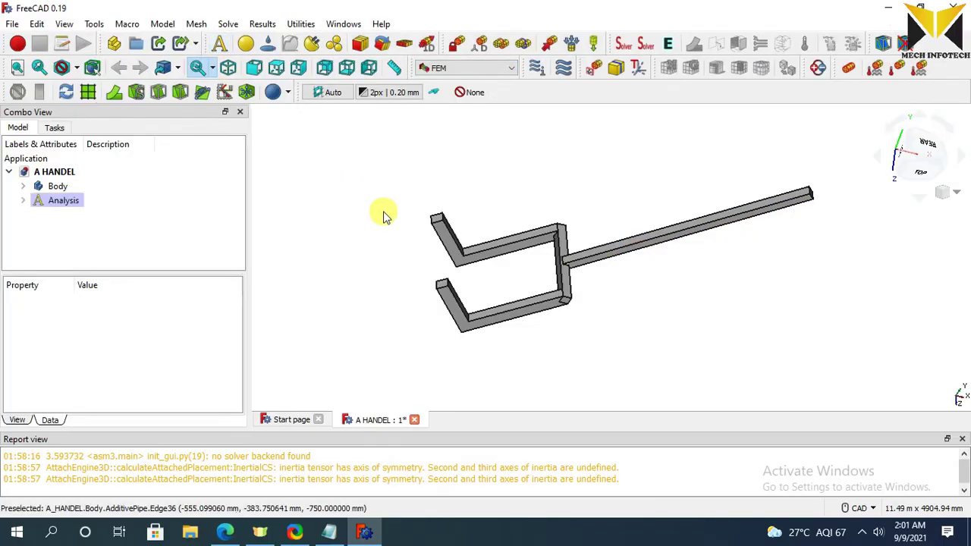
- Start a solid material and choose the Steel-Generic material card
left_click(247, 46)
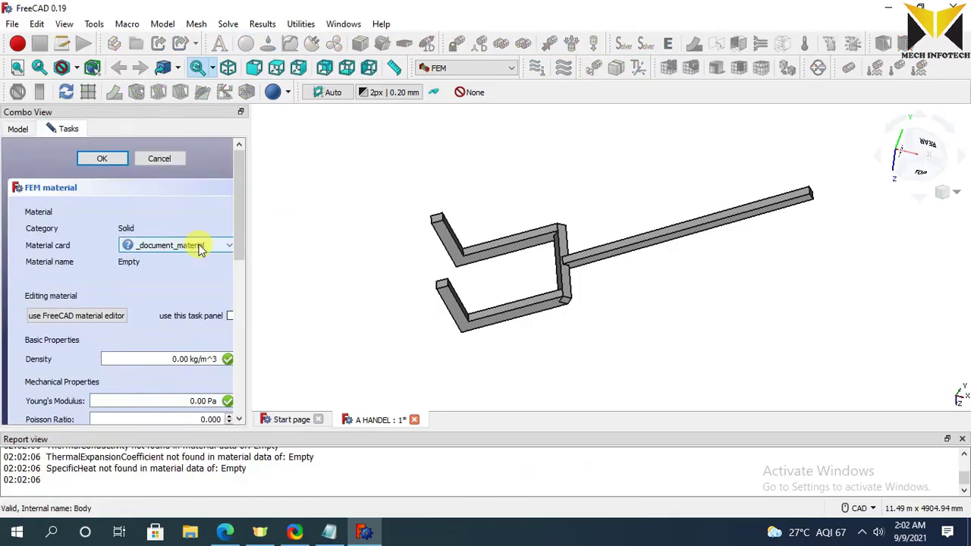
left_click(200, 249)
scroll(192, 308, "up", 3)
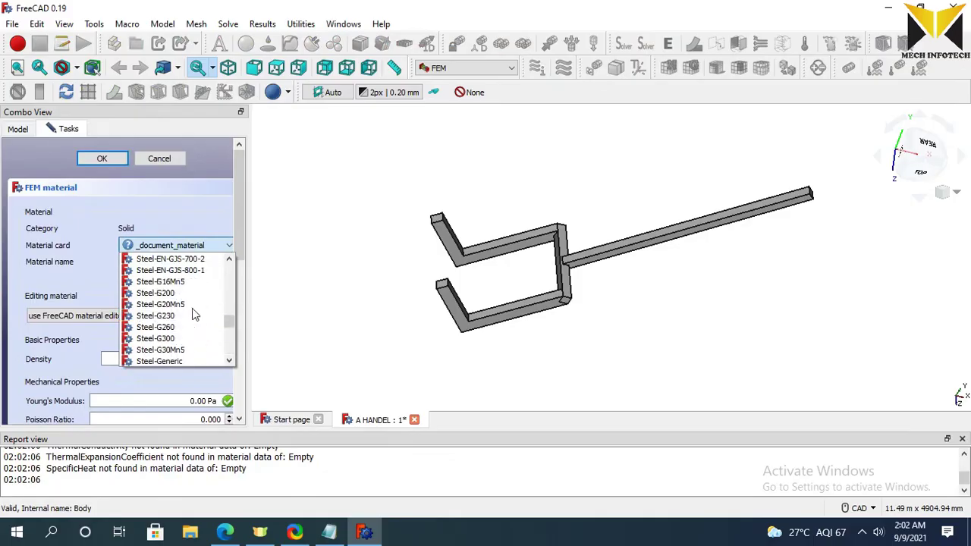
left_click(186, 367)
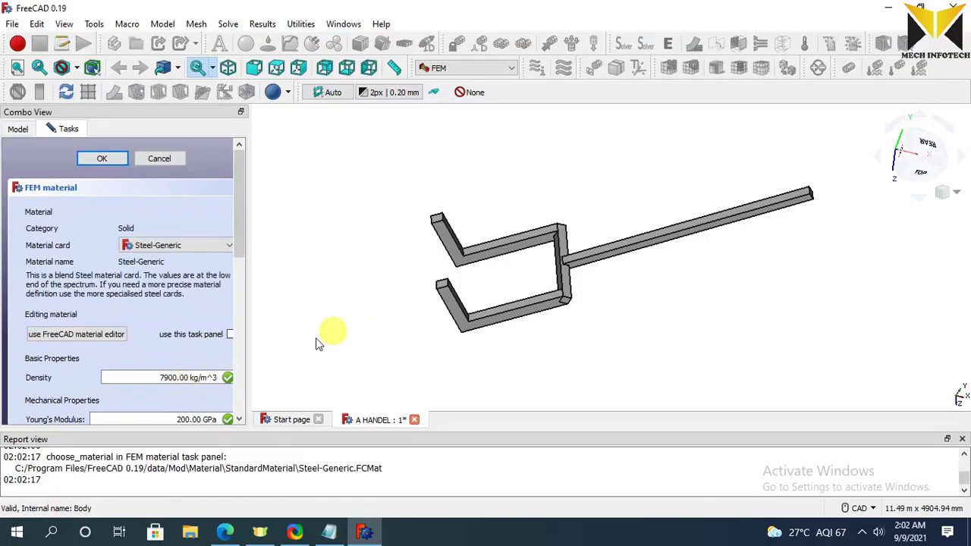
scroll(237, 280, "down", 1)
scroll(228, 342, "down", 5)
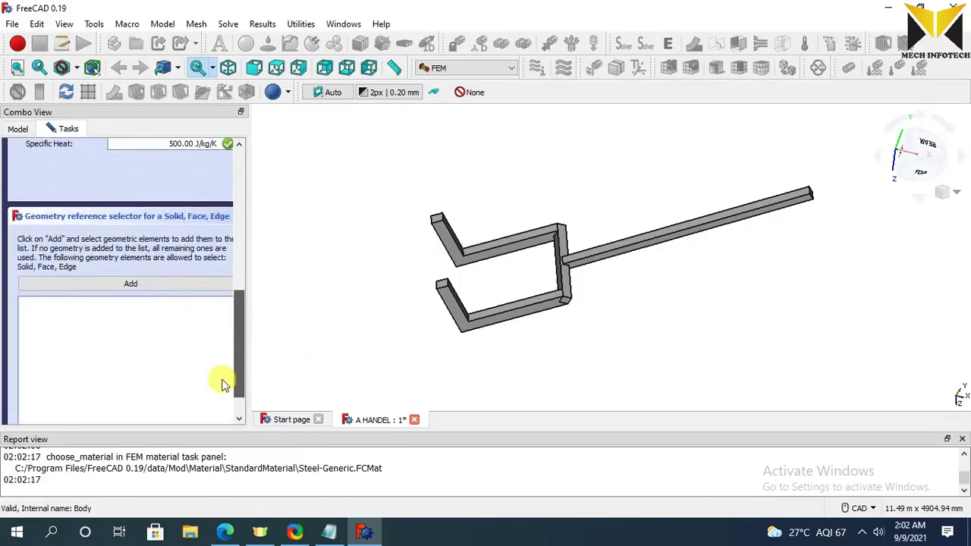
scroll(223, 384, "up", 2)
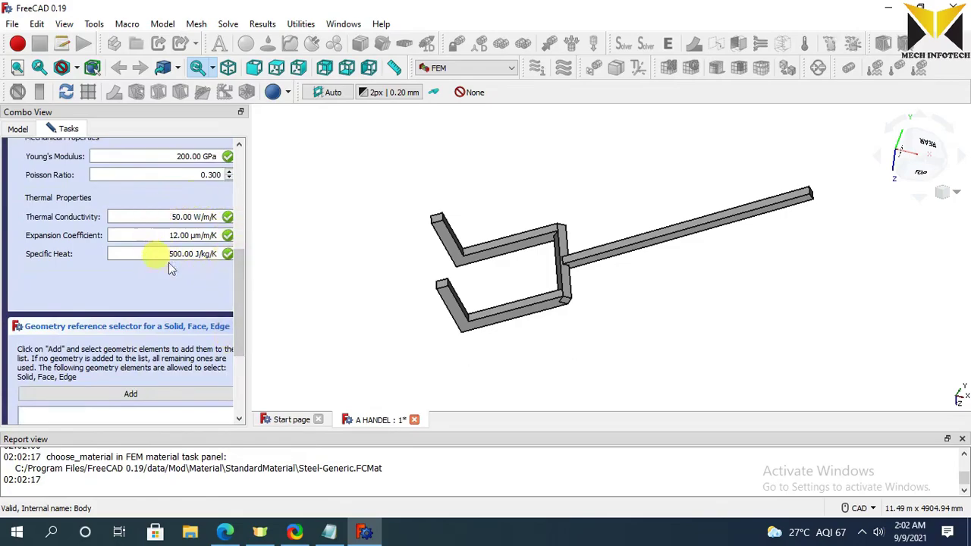
scroll(171, 267, "up", 5)
scroll(171, 267, "down", 8)
- Assign the Steel-Generic material to the handle solid using Solid selection mode and confirm
left_click(180, 403)
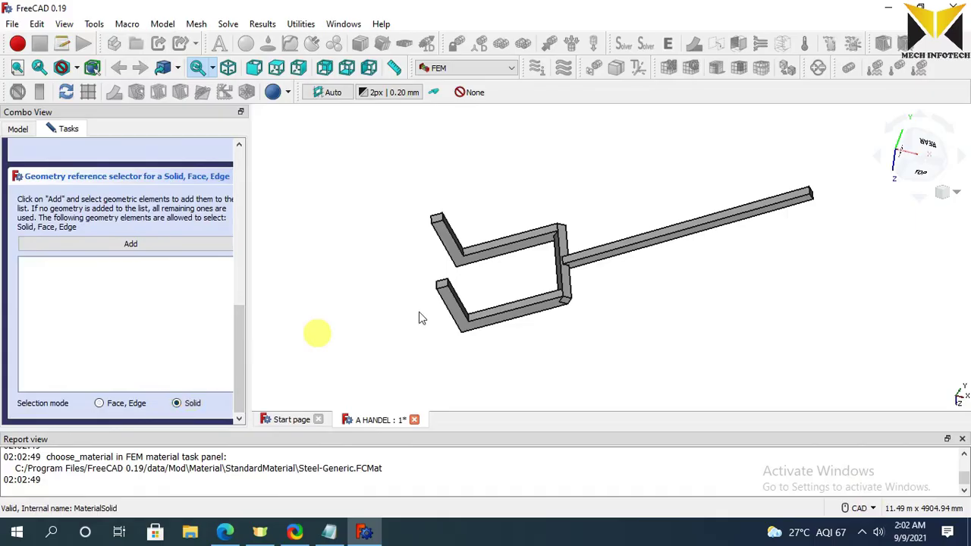
left_click(129, 246)
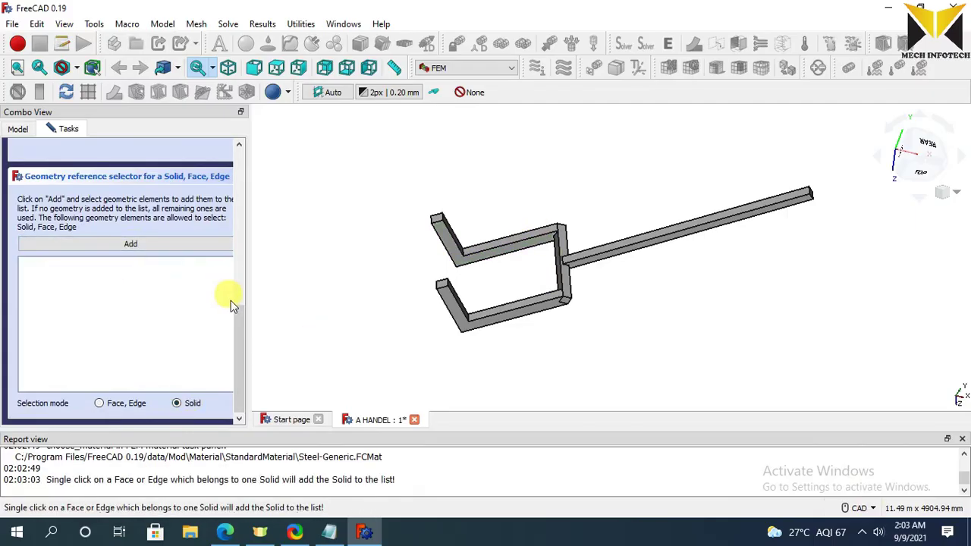
left_click(448, 251)
scroll(239, 307, "up", 8)
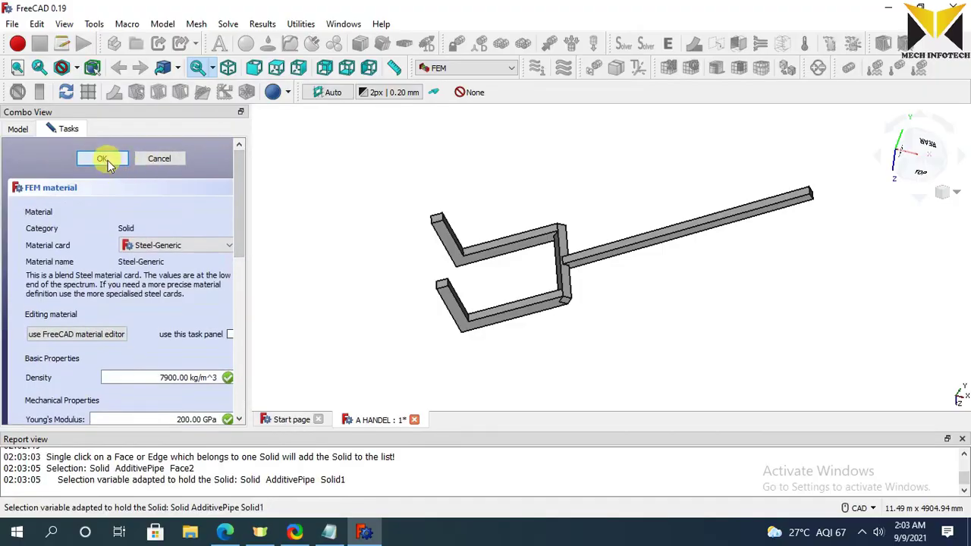
left_click(105, 159)
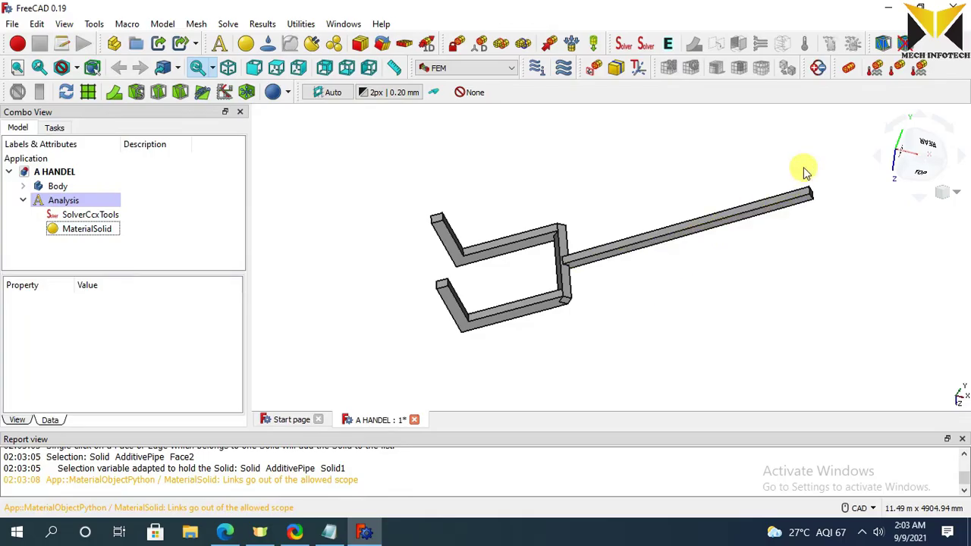
- Add an initial temperature constraint of 275 K to the analysis
left_click(848, 71)
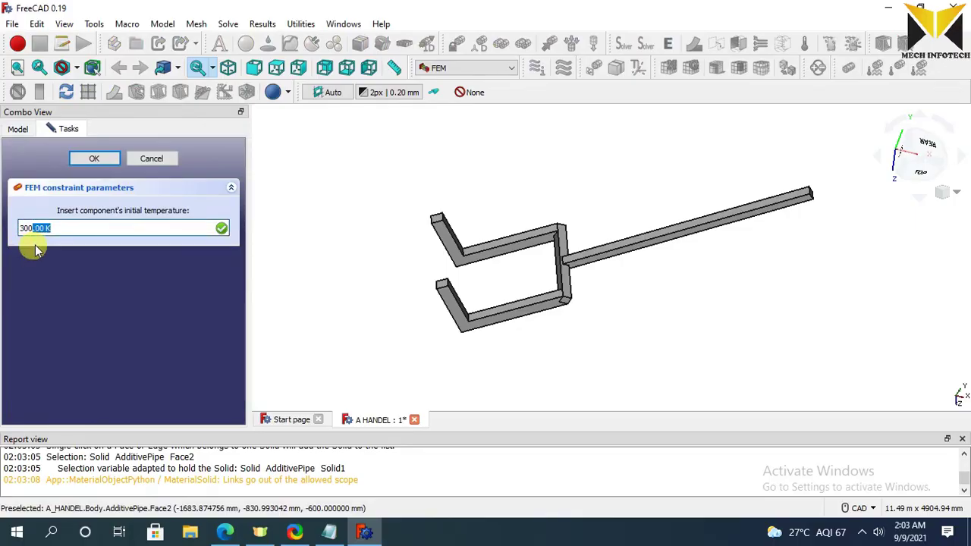
type("2")
mouse_move(35, 234)
left_mouse_down()
mouse_move(3, 237)
mouse_move(29, 232)
left_mouse_up()
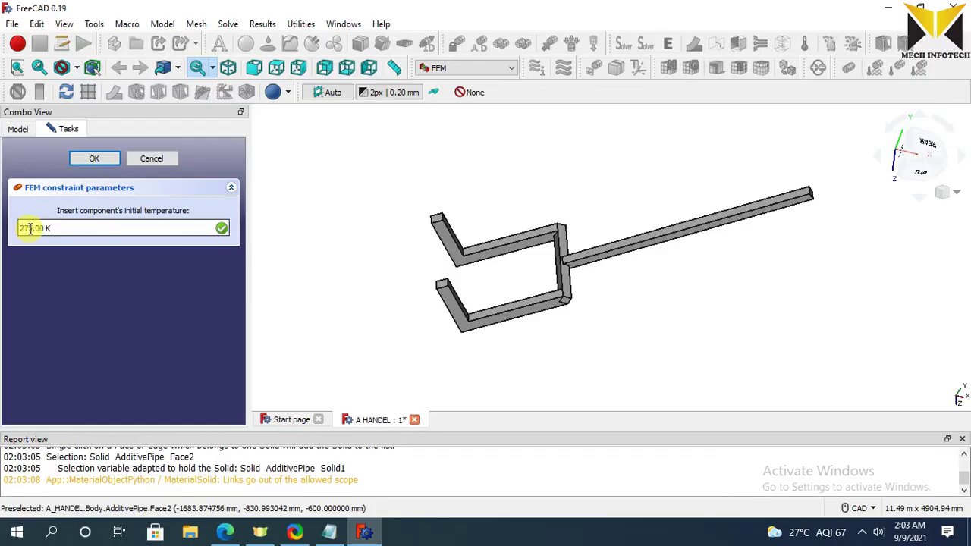
left_click(93, 160)
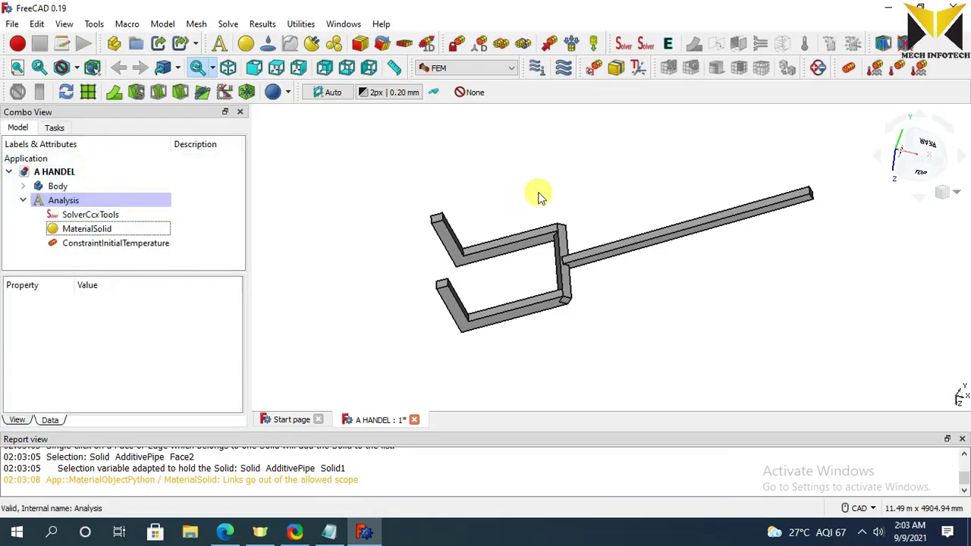
- Create a surface convection heat flux constraint with 50 W/m^2/K film coefficient and 300 K ambient
left_click(875, 70)
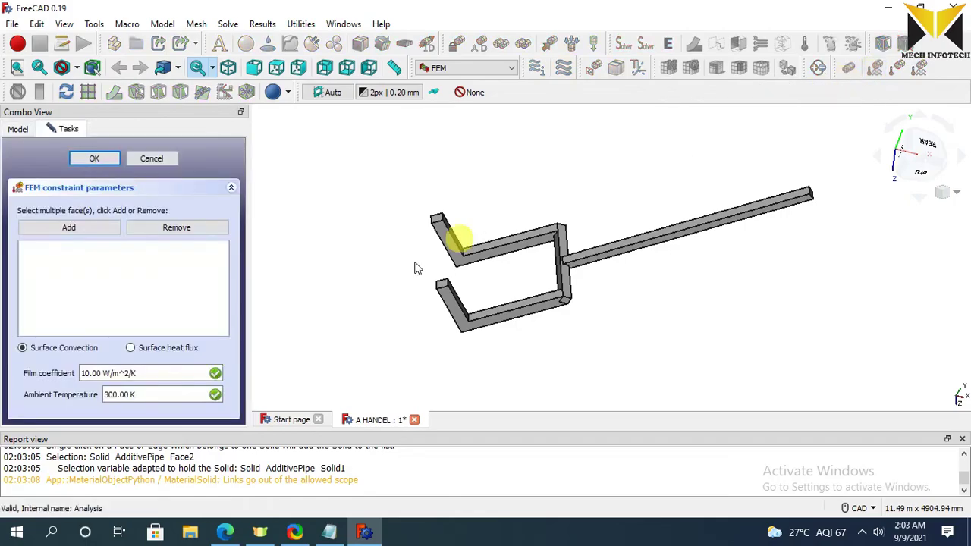
left_click(93, 372)
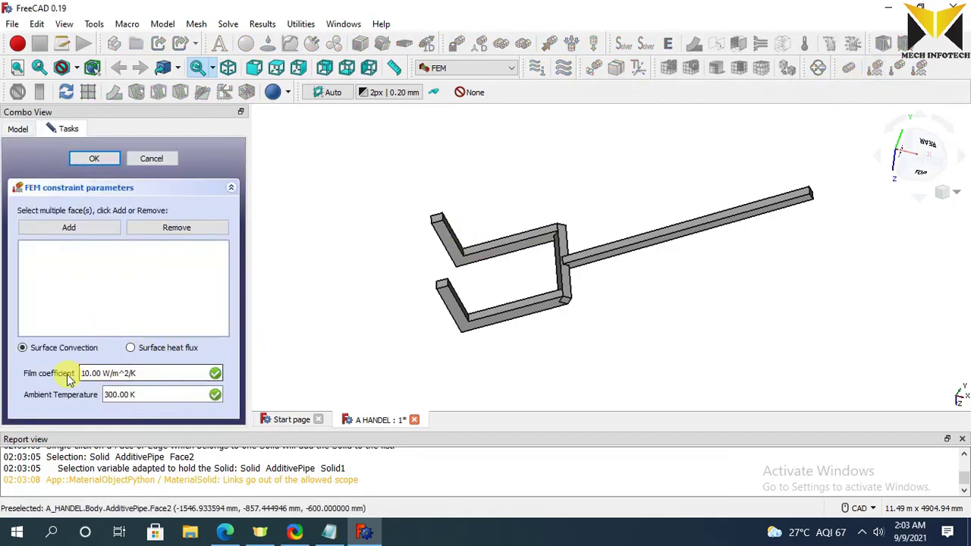
left_click(93, 373)
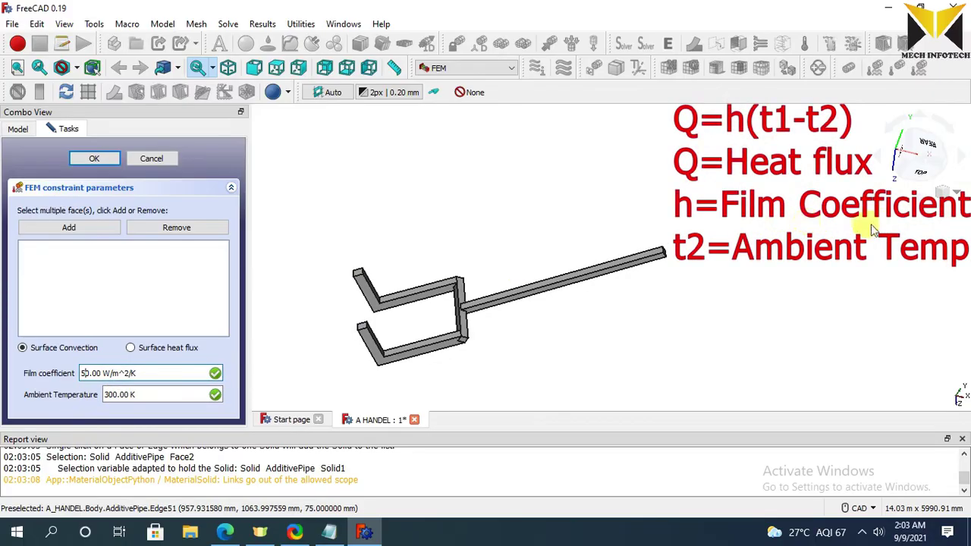
scroll(806, 282, "down", 1)
scroll(462, 272, "up", 4)
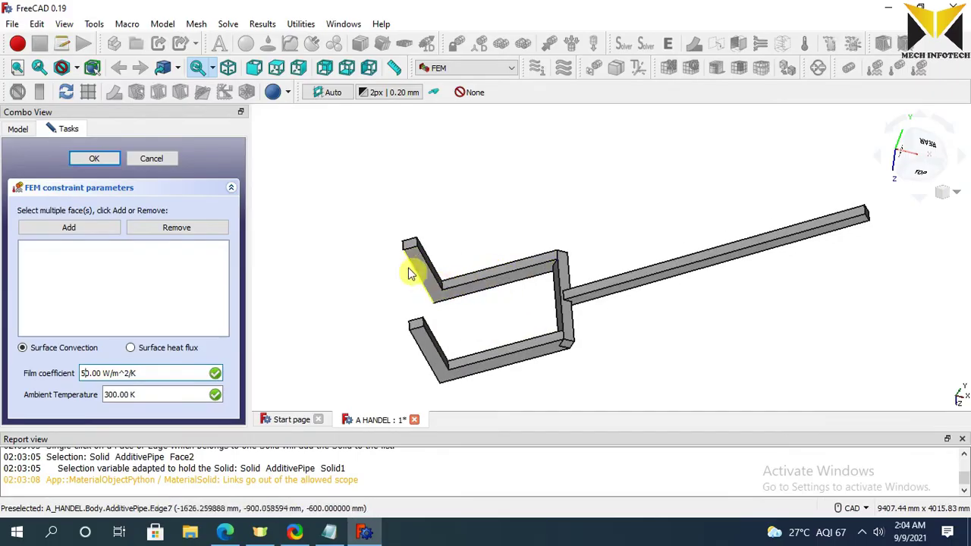
scroll(409, 251, "up", 2)
- Add the handle's upper and lower end faces and neighbouring faces to the convection faces
left_click(409, 243)
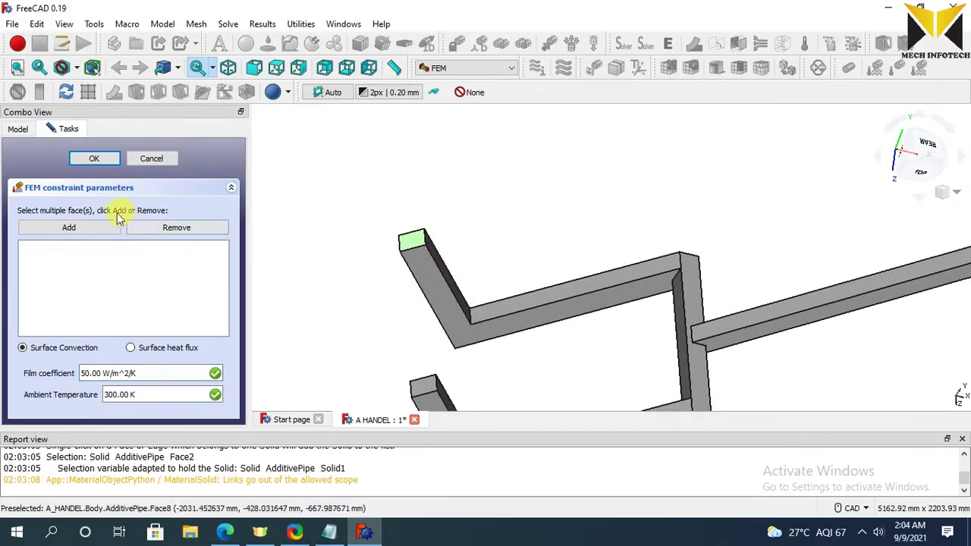
left_click(99, 228)
scroll(403, 297, "down", 2)
left_click(404, 298)
scroll(410, 292, "up", 1)
left_click(494, 260)
scroll(494, 261, "up", 2)
left_click(425, 258)
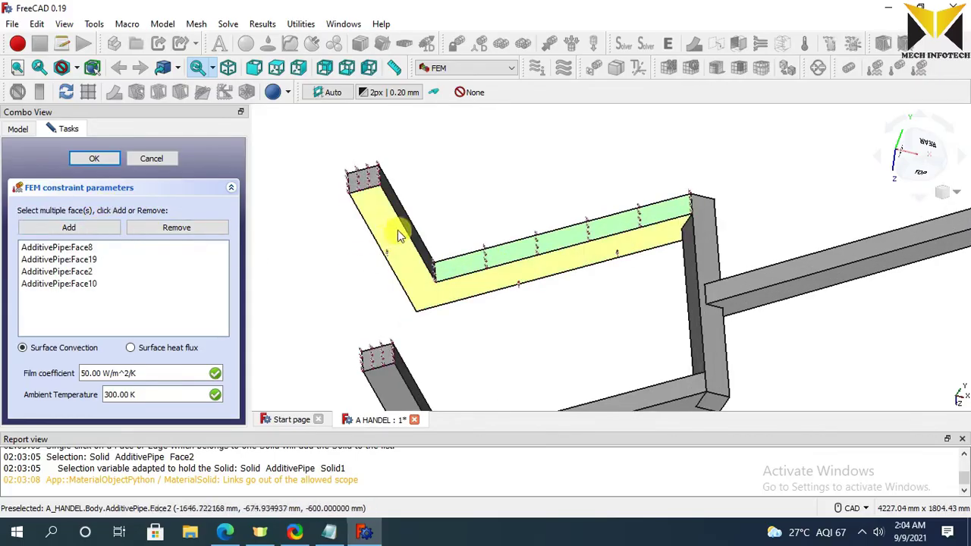
scroll(445, 293, "up", 1)
left_click(445, 293)
left_click(445, 296)
scroll(336, 273, "down", 1)
scroll(336, 273, "up", 1)
- Add the lower arm, vertical piece and long arm faces to the convection faces
left_click(336, 274)
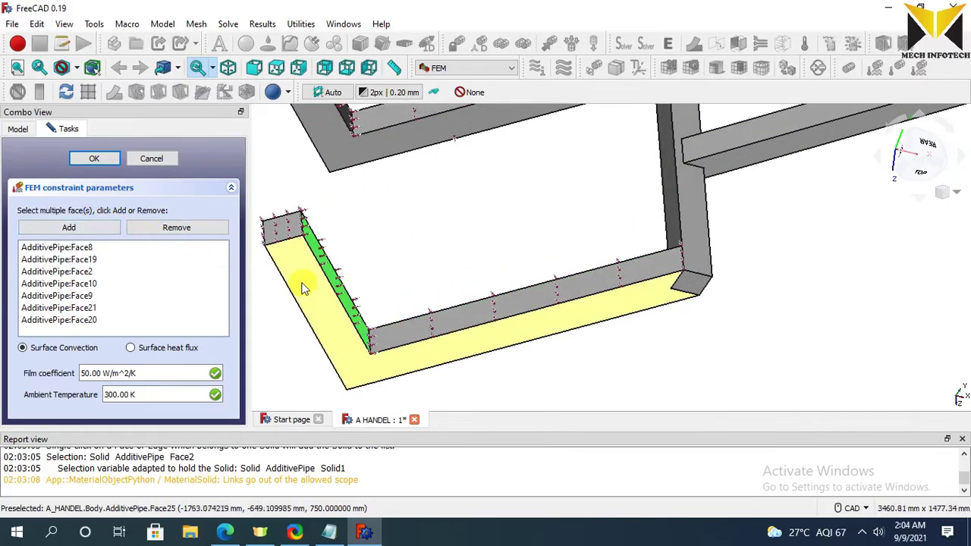
left_click(668, 195)
left_click(69, 229)
scroll(705, 184, "down", 3)
left_click(713, 185)
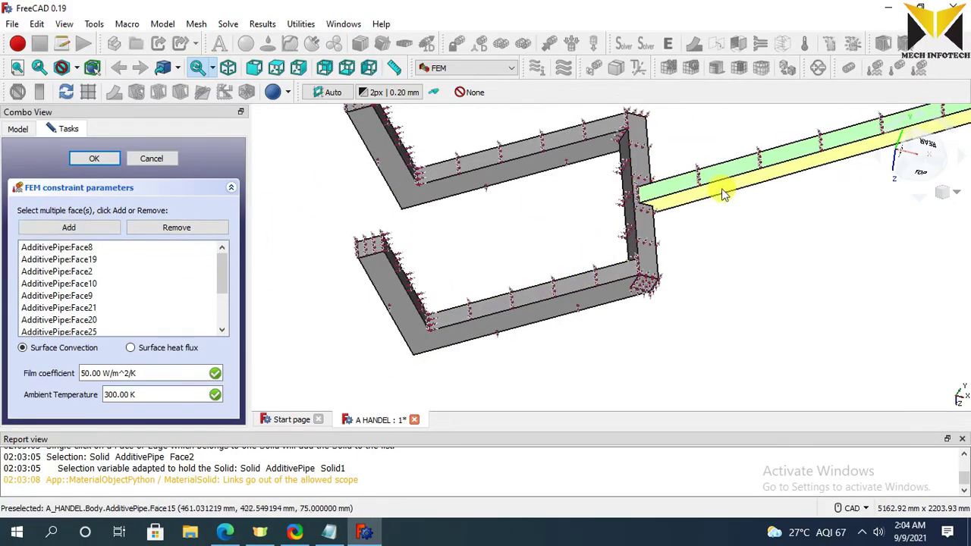
scroll(473, 318, "down", 1)
scroll(472, 319, "up", 3)
scroll(346, 228, "down", 3)
scroll(347, 190, "up", 3)
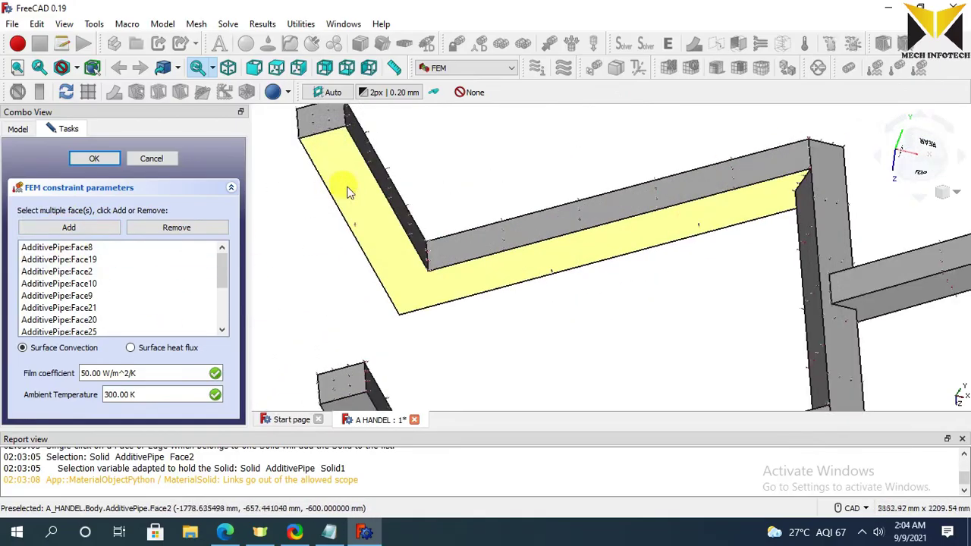
middle_click_drag(347, 190, 531, 281)
left_click(454, 345)
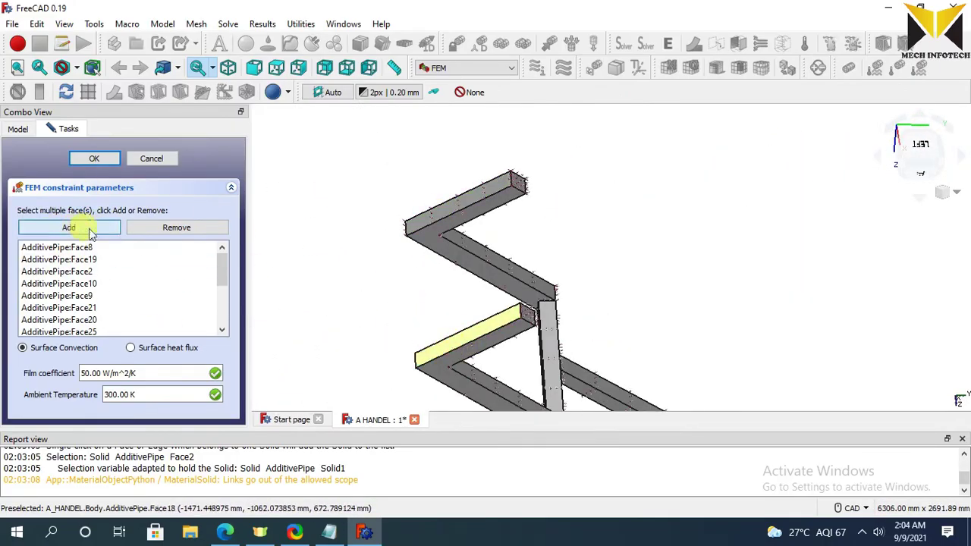
middle_click_drag(455, 341, 544, 210)
left_click(543, 211)
left_click(592, 327)
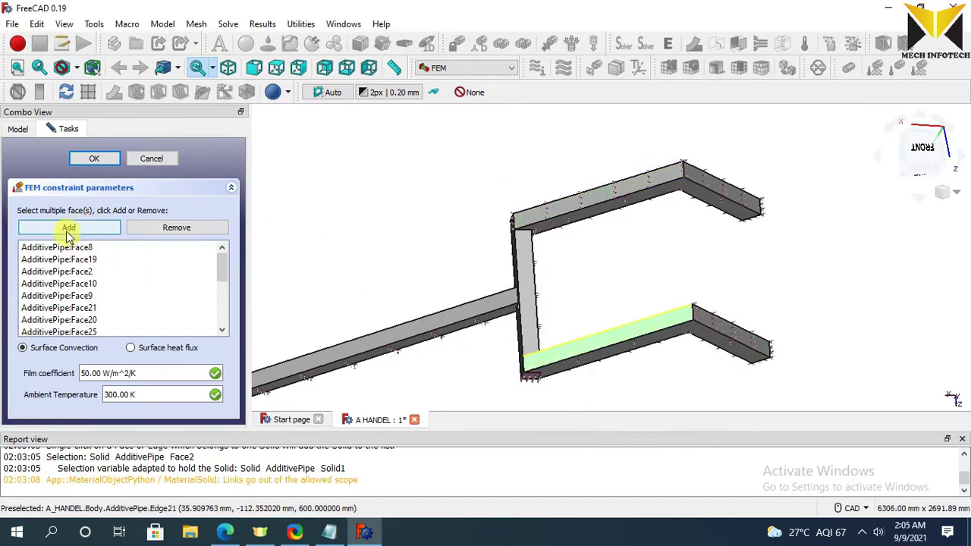
- Add the remaining vertical piece, upper arm and lower arm faces to the convection faces
left_click(525, 273)
scroll(533, 258, "up", 3)
scroll(494, 373, "down", 5)
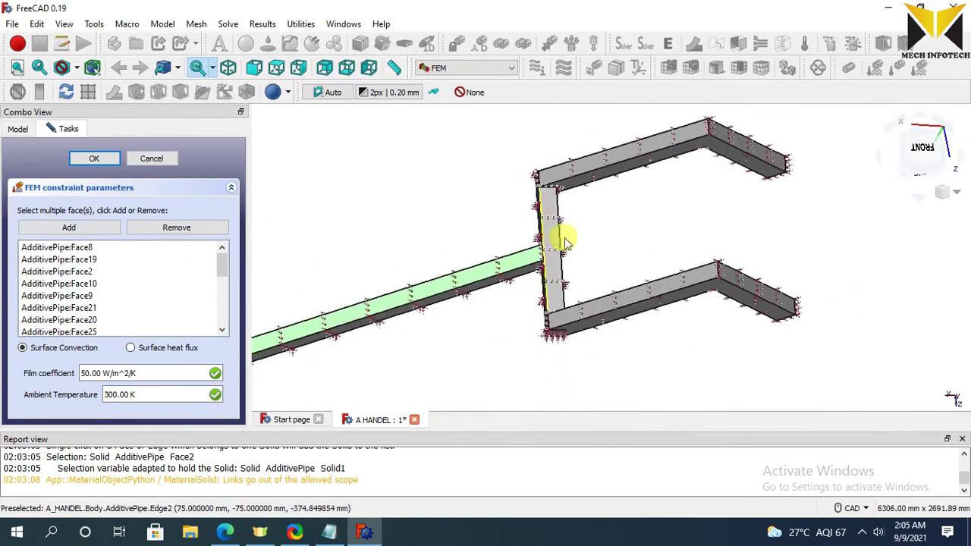
middle_click_drag(559, 238, 750, 157)
left_click(750, 157)
middle_click_drag(461, 228, 531, 358)
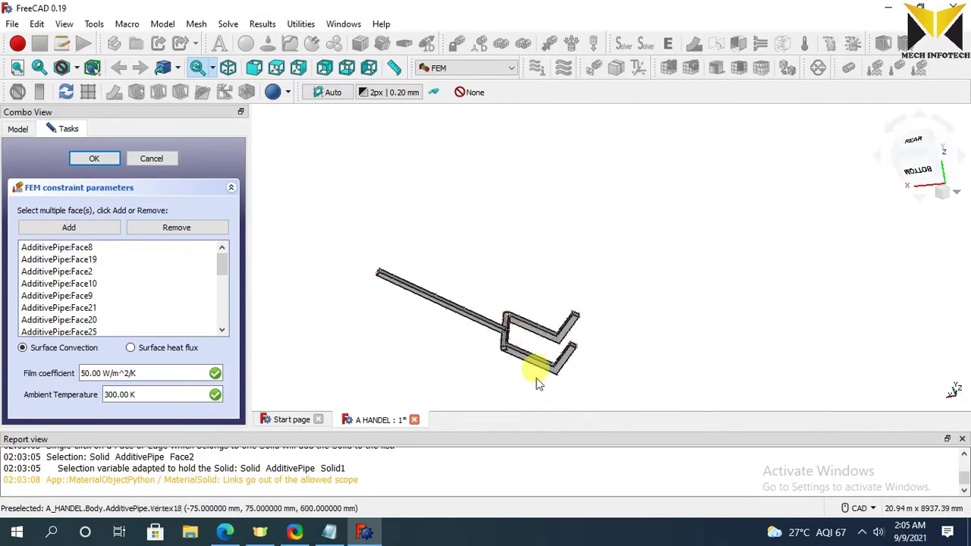
left_click(531, 357)
scroll(531, 357, "up", 3)
left_click(68, 228)
middle_click_drag(553, 265, 507, 276)
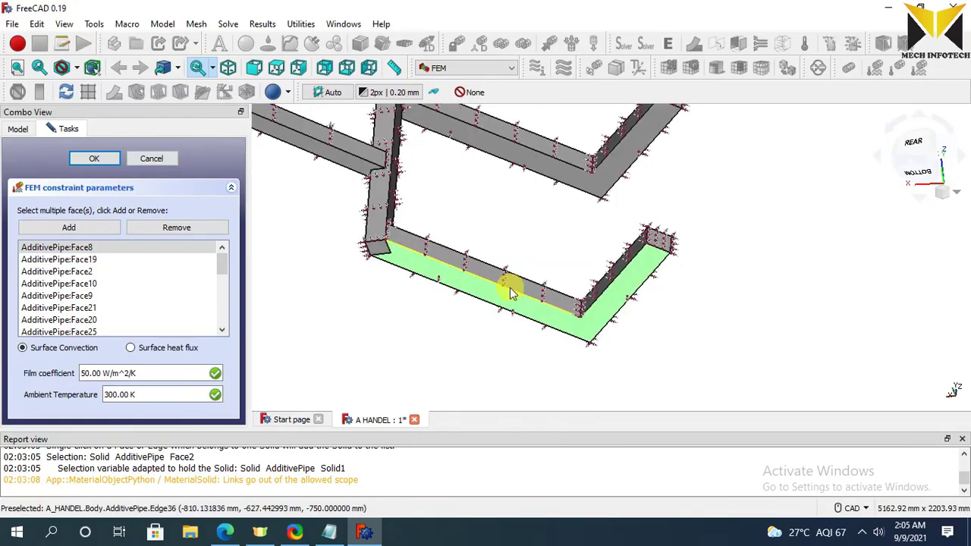
left_click(110, 227)
middle_click_drag(574, 273, 609, 283)
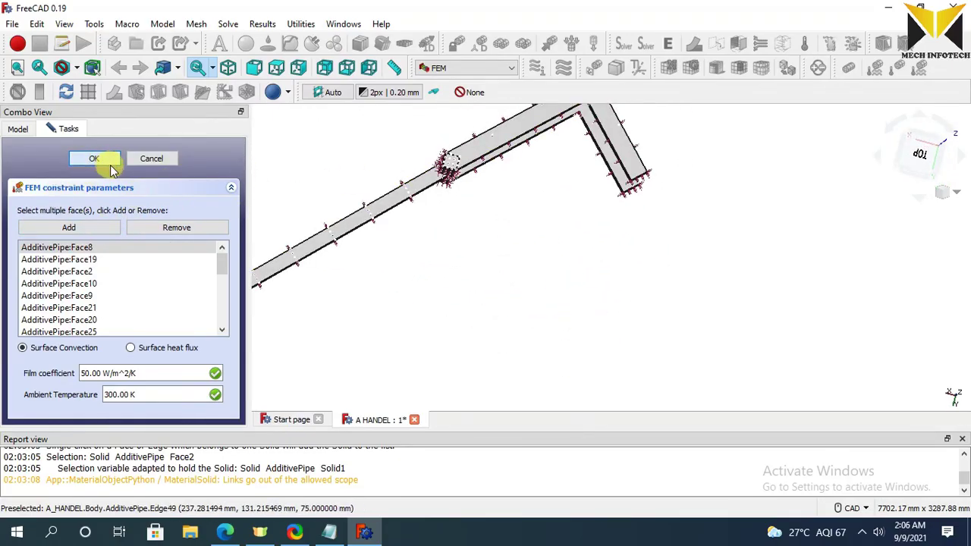
- Confirm the convection constraint, then fix Face4 and Face2 of the upper arm at 1800 K
left_click(110, 164)
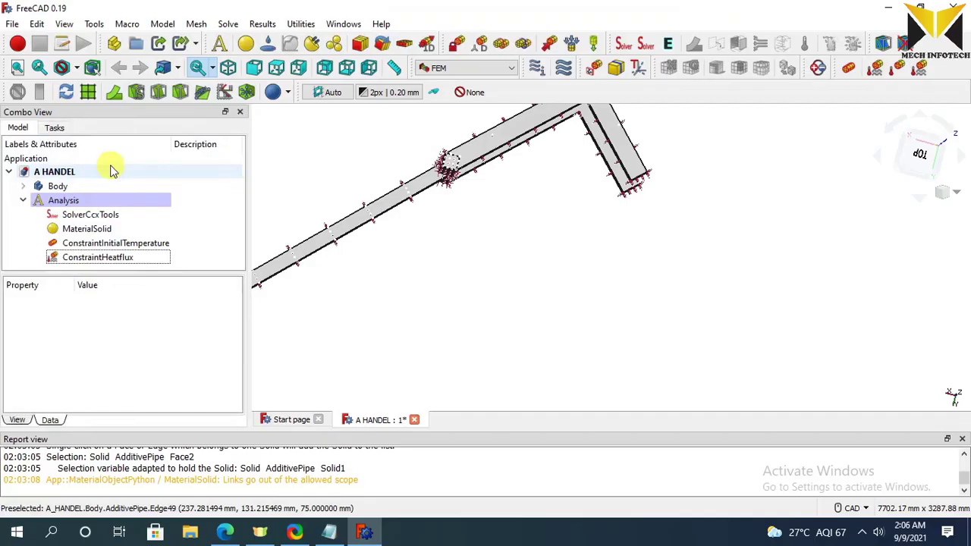
left_click(898, 70)
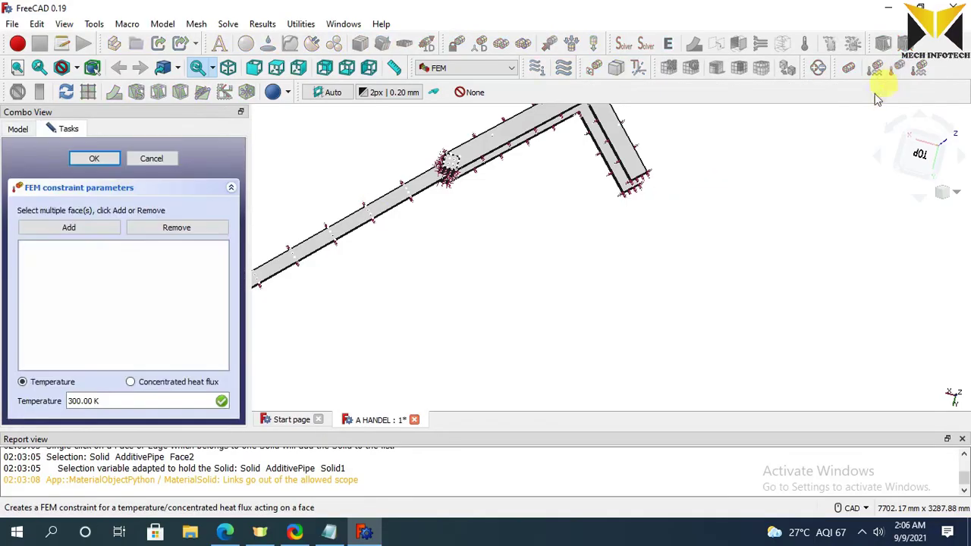
middle_click_drag(544, 284, 496, 189)
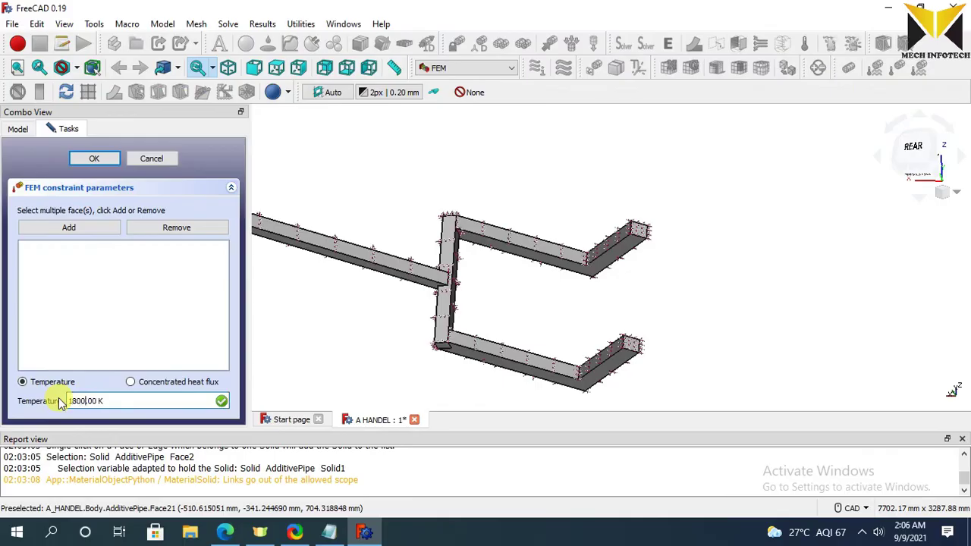
scroll(482, 275, "up", 2)
left_click(545, 239)
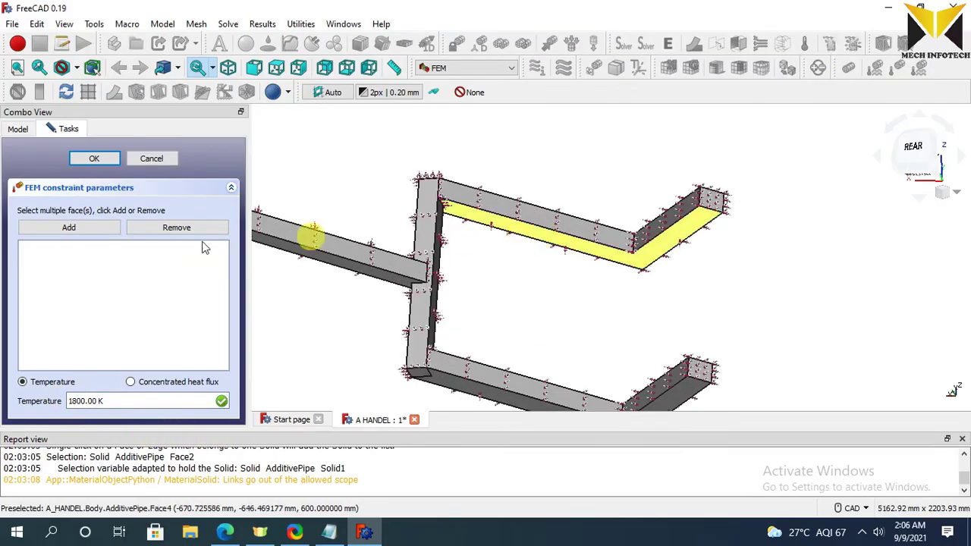
left_click(68, 228)
middle_click_drag(507, 255, 513, 308)
middle_click_drag(508, 211, 505, 200)
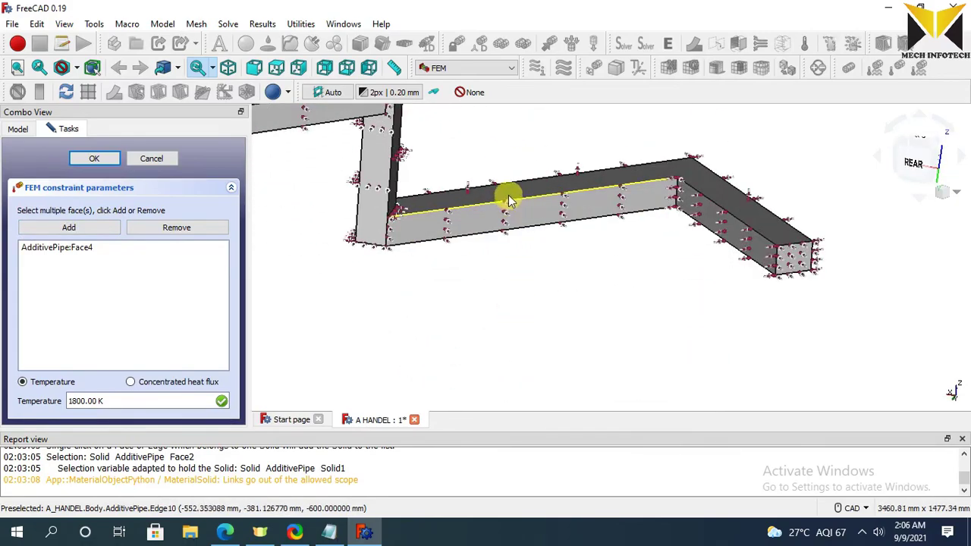
left_click(88, 232)
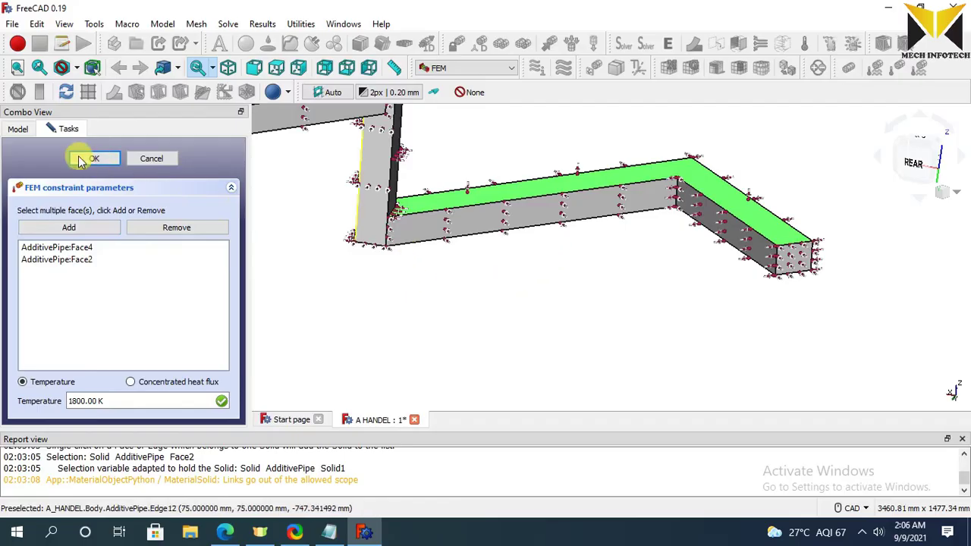
left_click(94, 158)
middle_click_drag(676, 272, 724, 258)
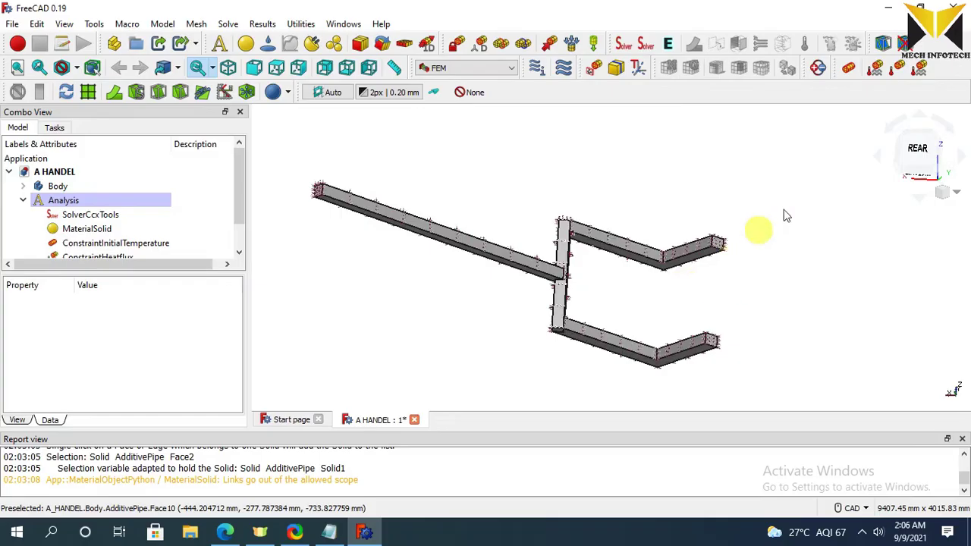
- Add a 300 K temperature constraint on Face24, Face23, Face13, Face15 and Face14
left_click(899, 69)
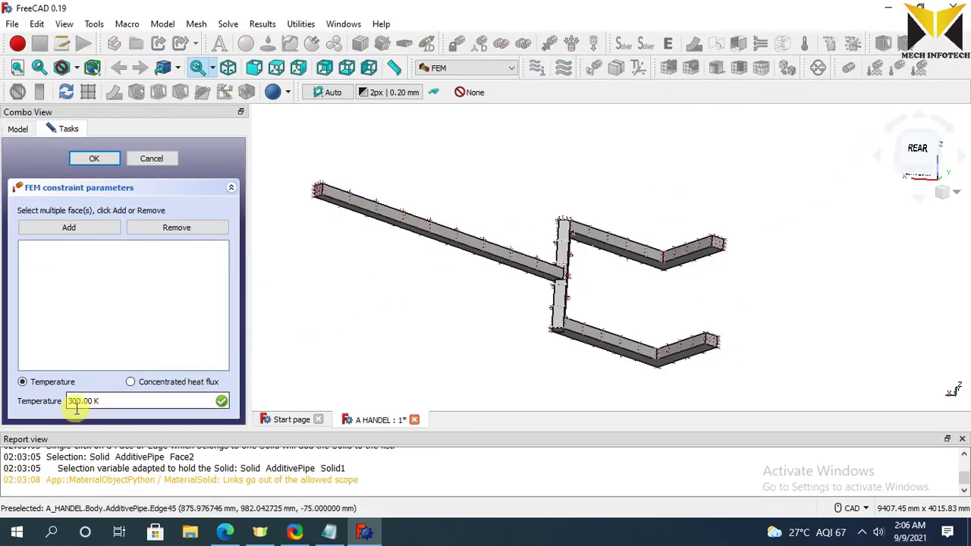
scroll(494, 284, "down", 2)
scroll(330, 210, "up", 6)
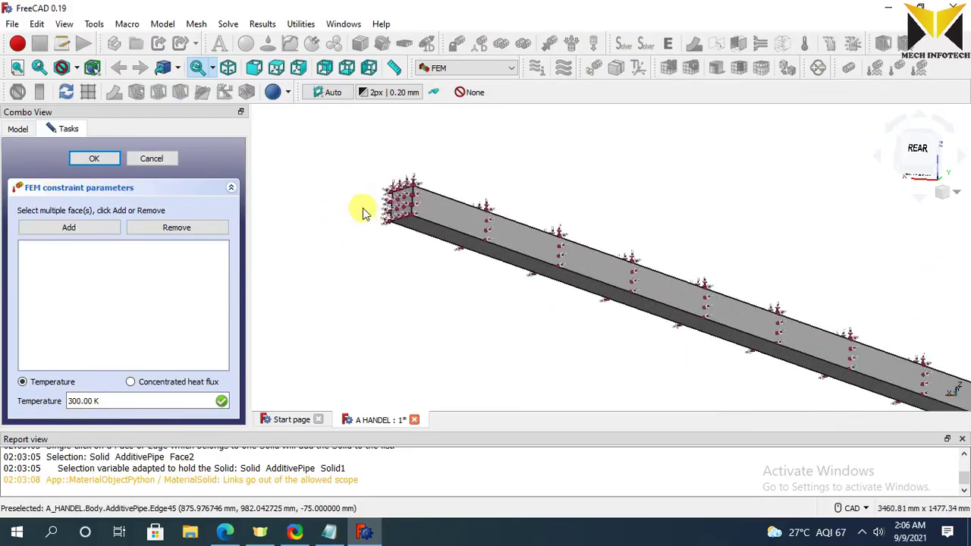
left_click(399, 204)
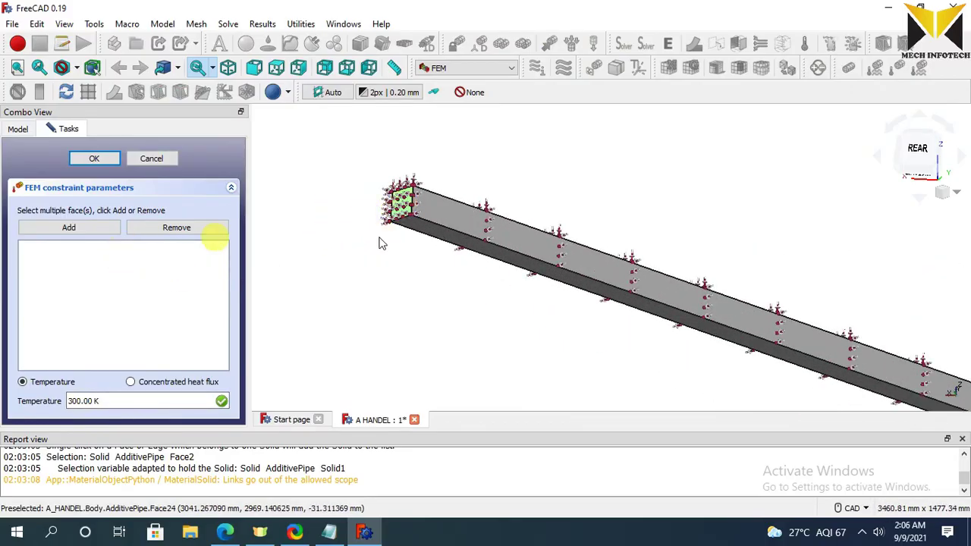
left_click(69, 227)
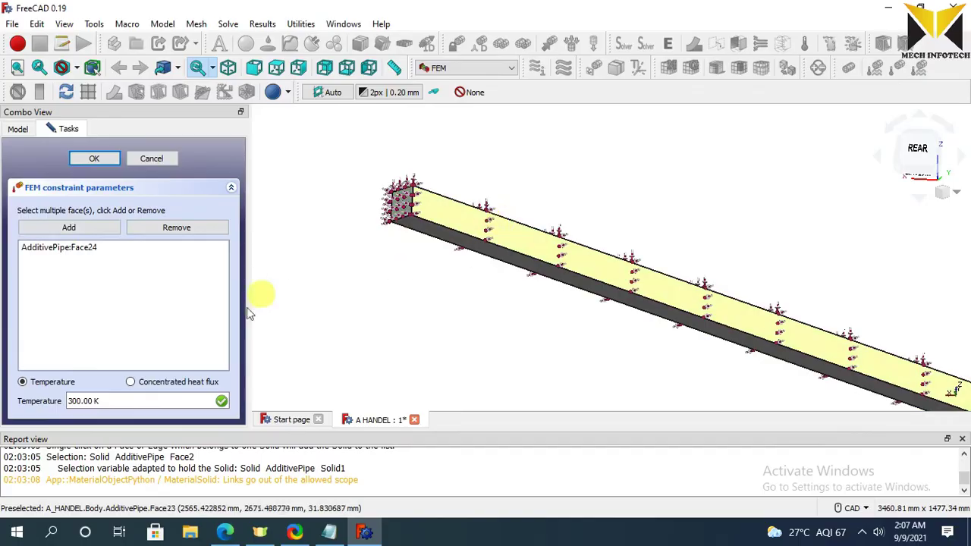
left_click(68, 227)
left_click(477, 246)
left_click(59, 229)
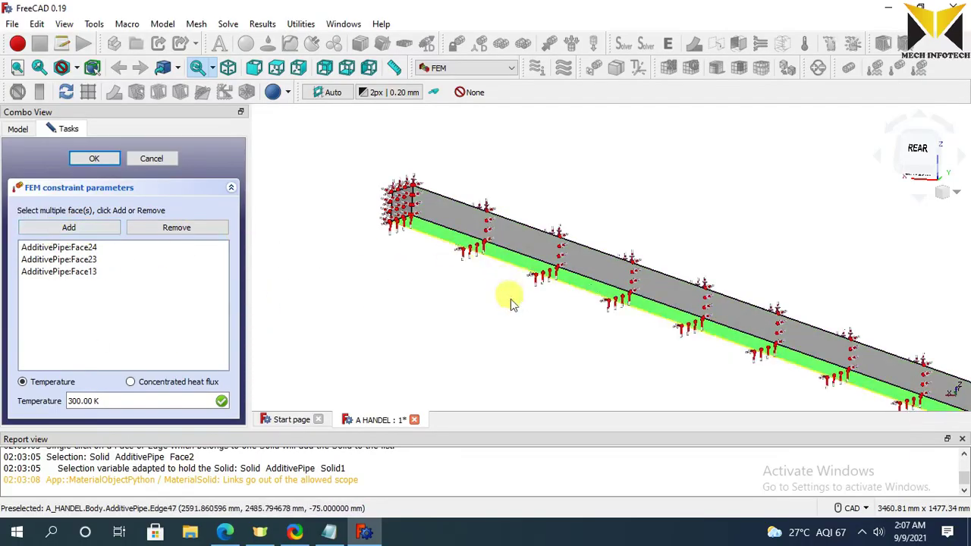
left_click(97, 229)
middle_click_drag(485, 227, 373, 296)
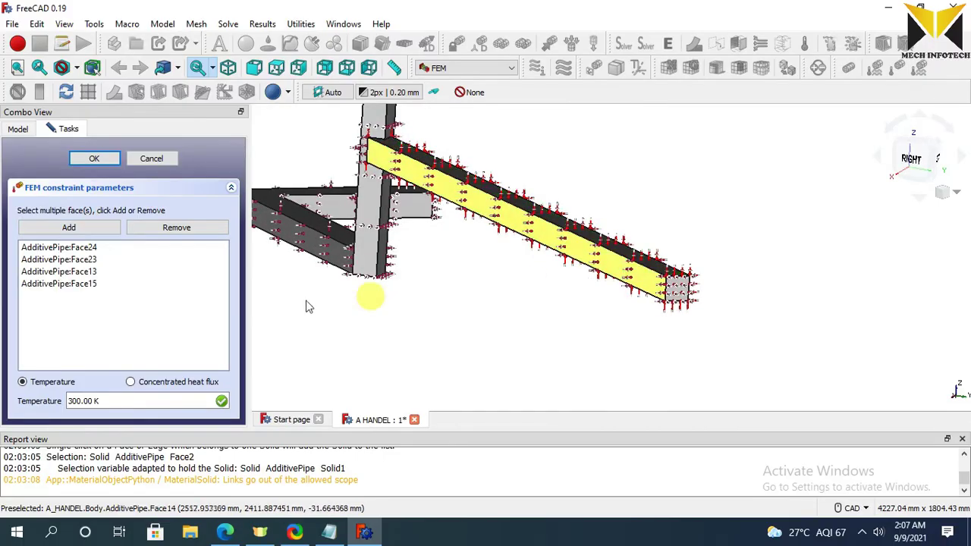
left_click(85, 235)
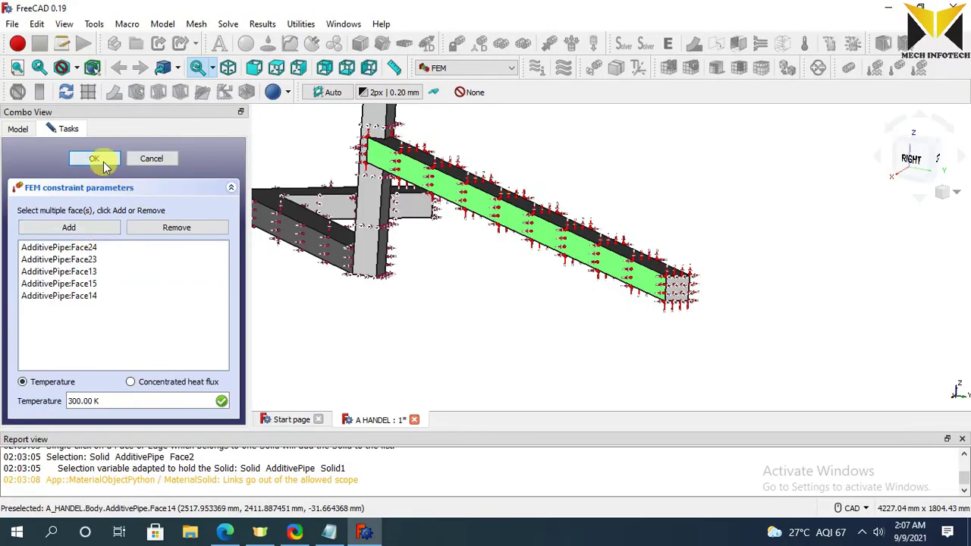
left_click(101, 161)
- Generate a Gmsh mesh of the handle with a 50 mm maximum element size
middle_click_drag(721, 245, 720, 186)
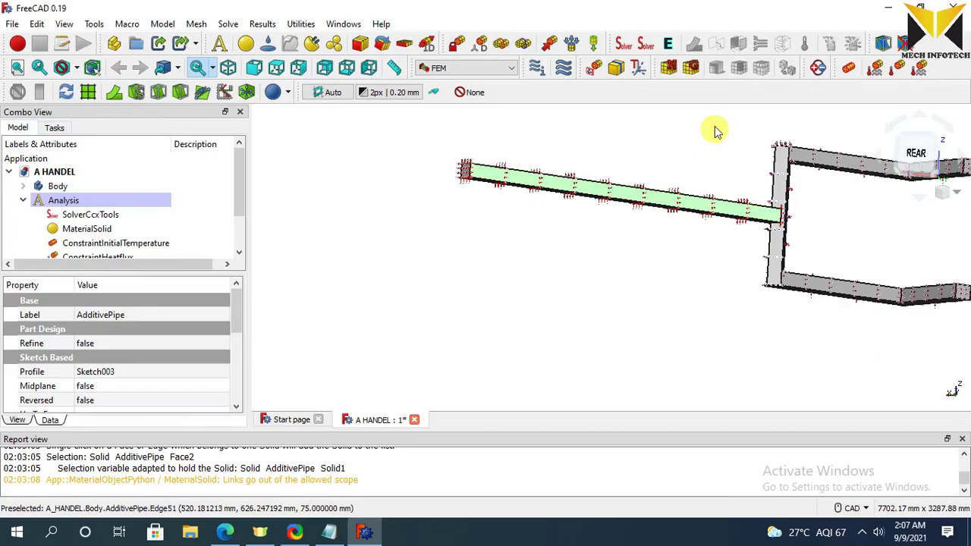
left_click(690, 68)
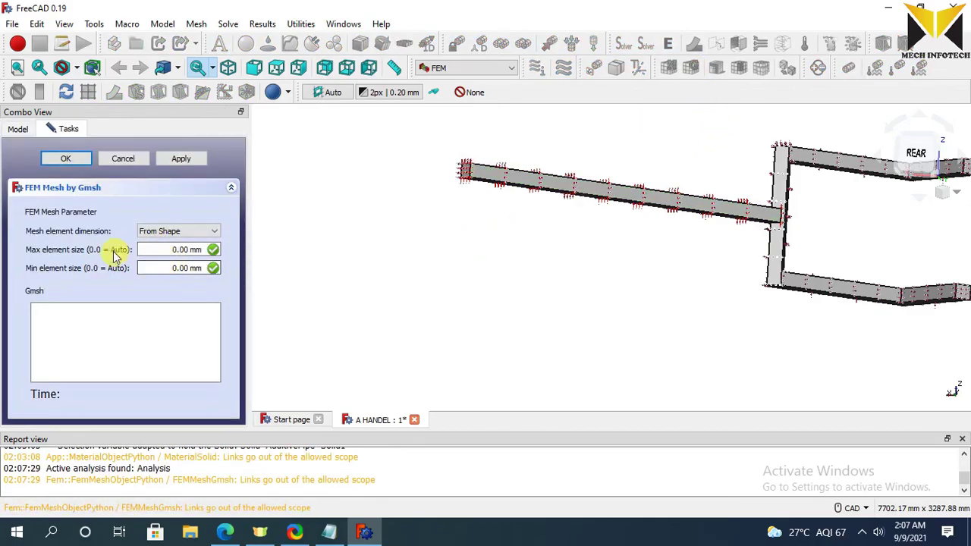
double_click(180, 249)
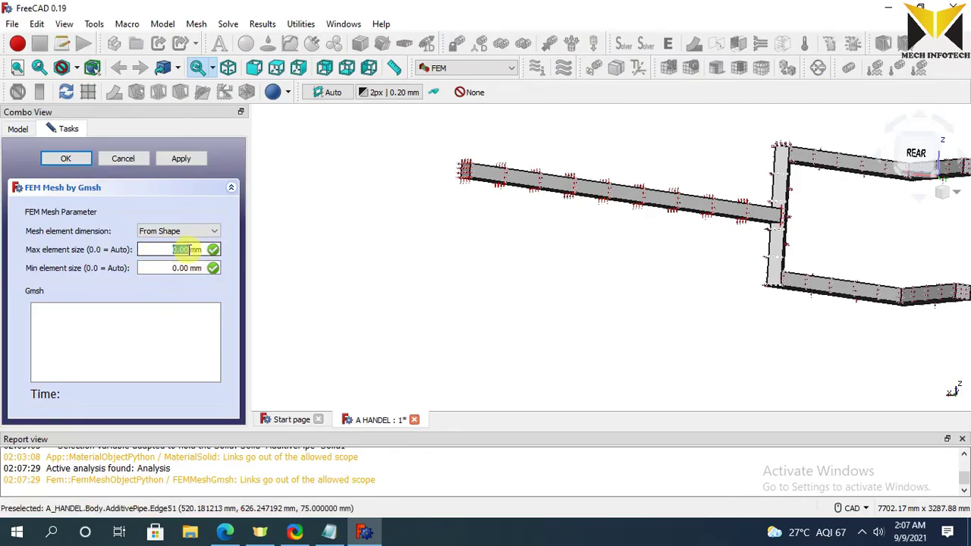
type("50")
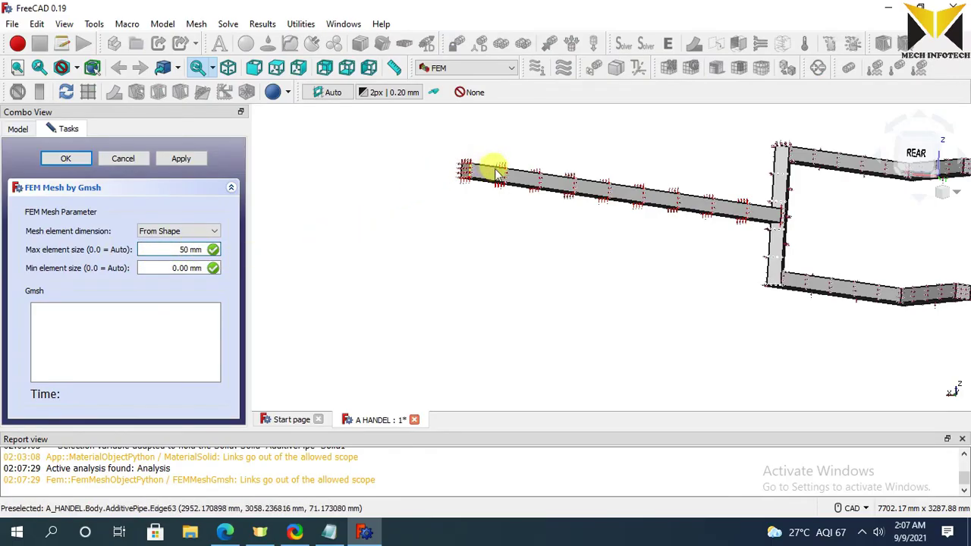
scroll(493, 169, "up", 2)
left_click(181, 158)
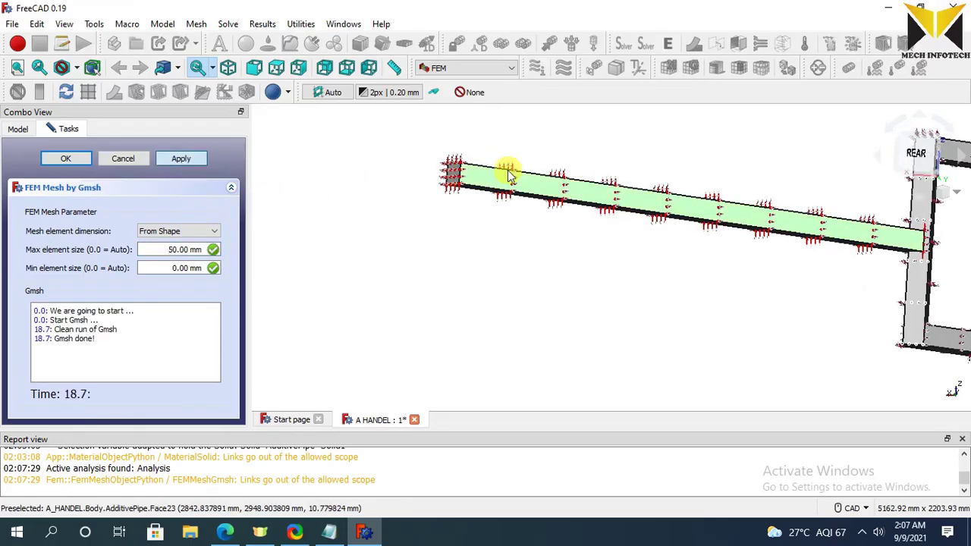
scroll(507, 171, "down", 2)
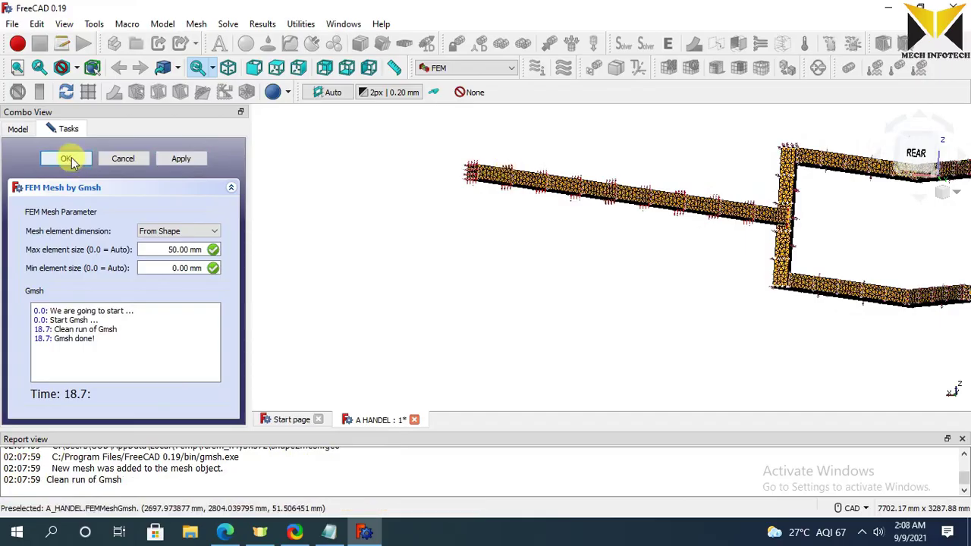
left_click(66, 159)
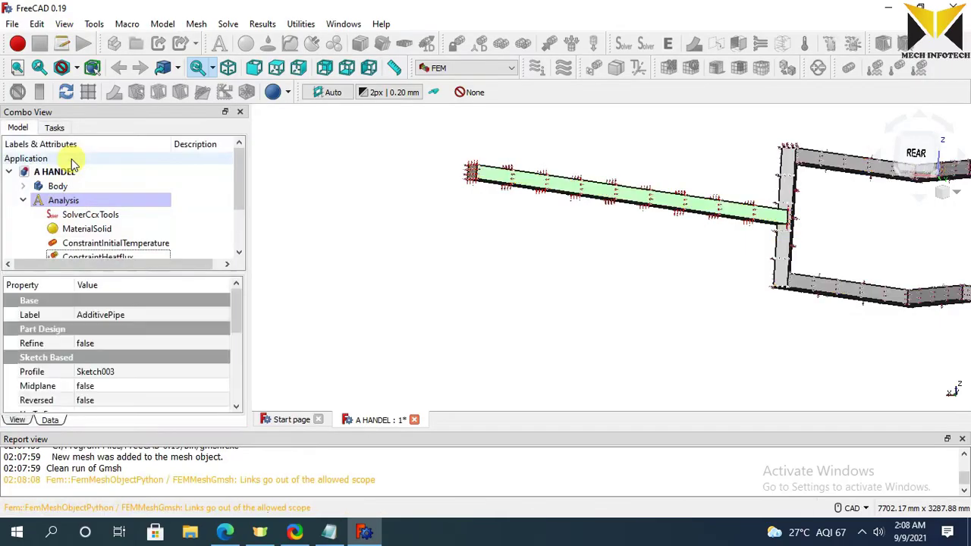
- Set SolverCcxTools Thermo Mech Steady State to false, Time Initial Step 10, Time End 50
left_click(89, 218)
left_click_drag(237, 318, 230, 393)
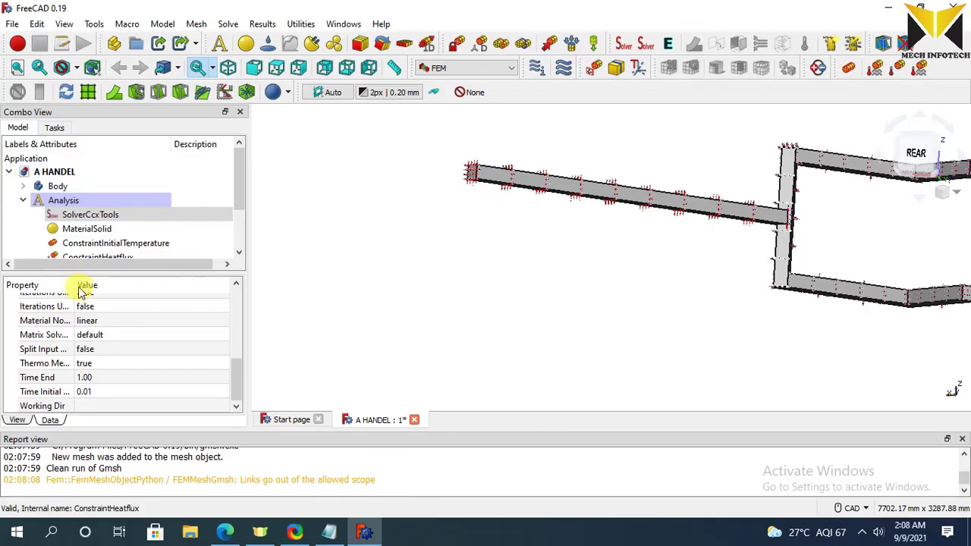
left_click_drag(78, 289, 129, 289)
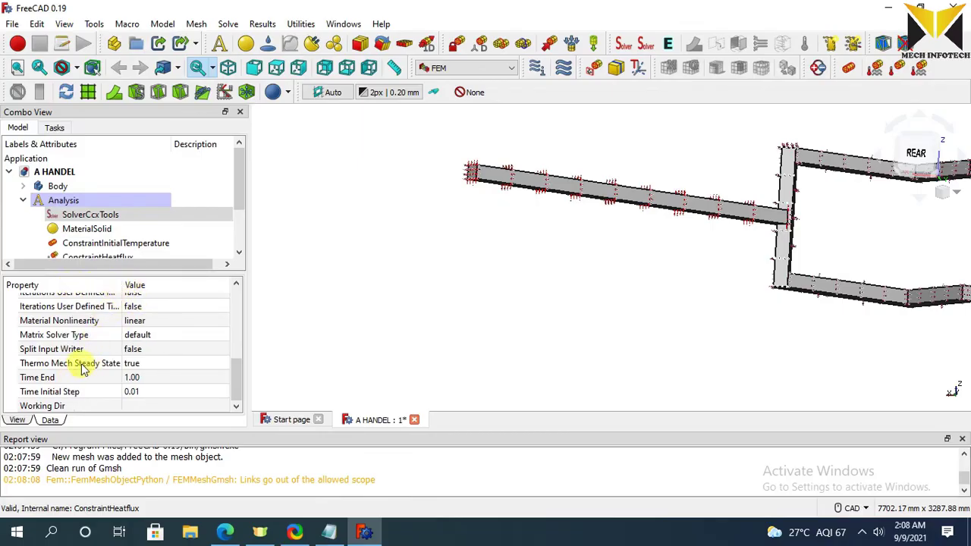
left_click(149, 367)
left_click(151, 367)
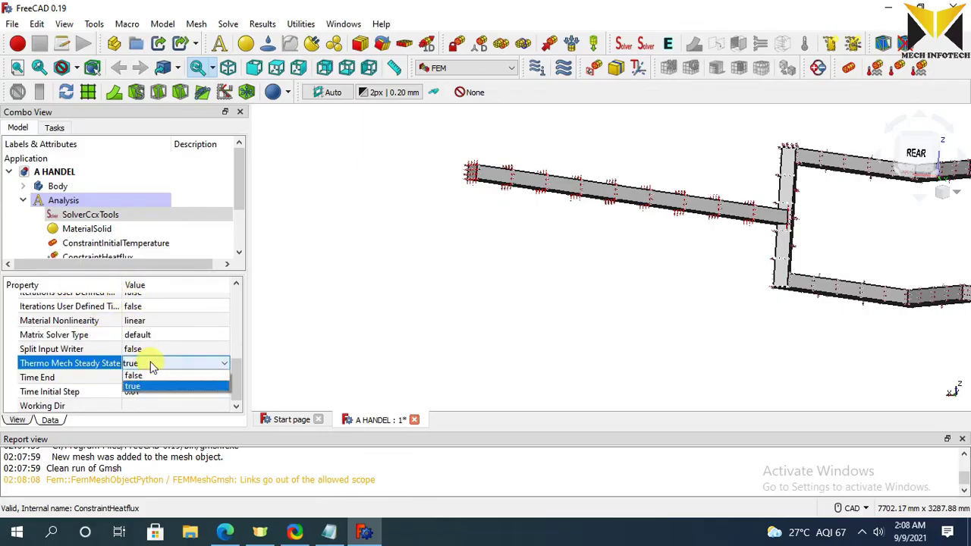
left_click(138, 375)
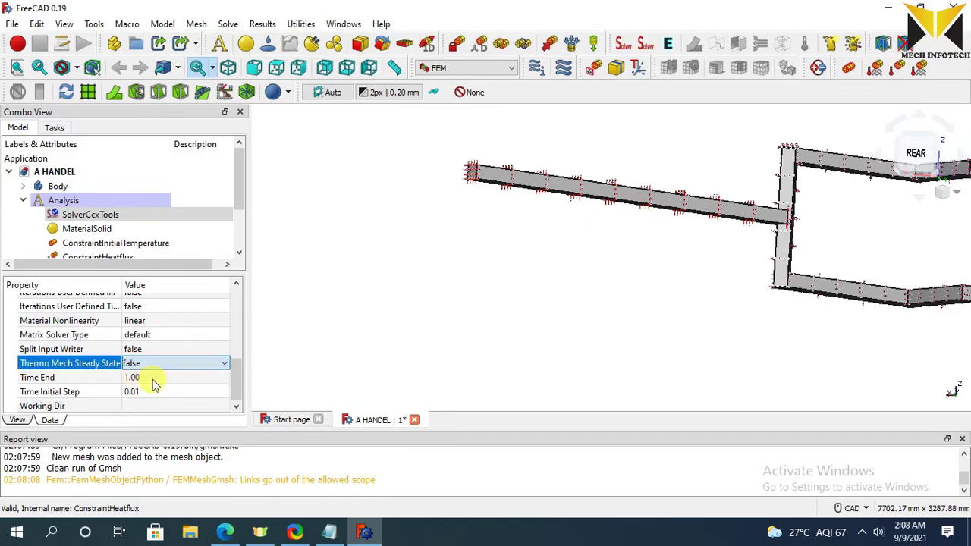
left_click(134, 391)
type("10")
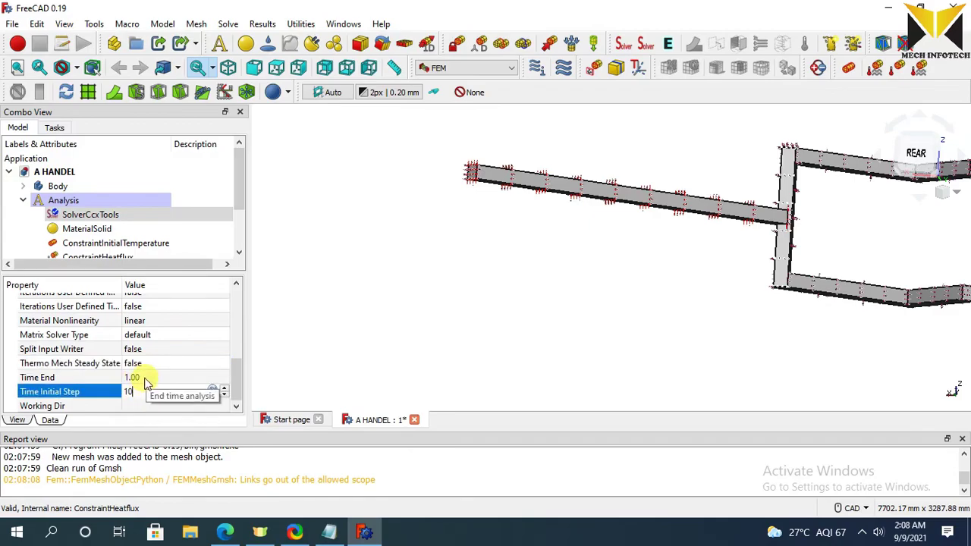
left_click(146, 378)
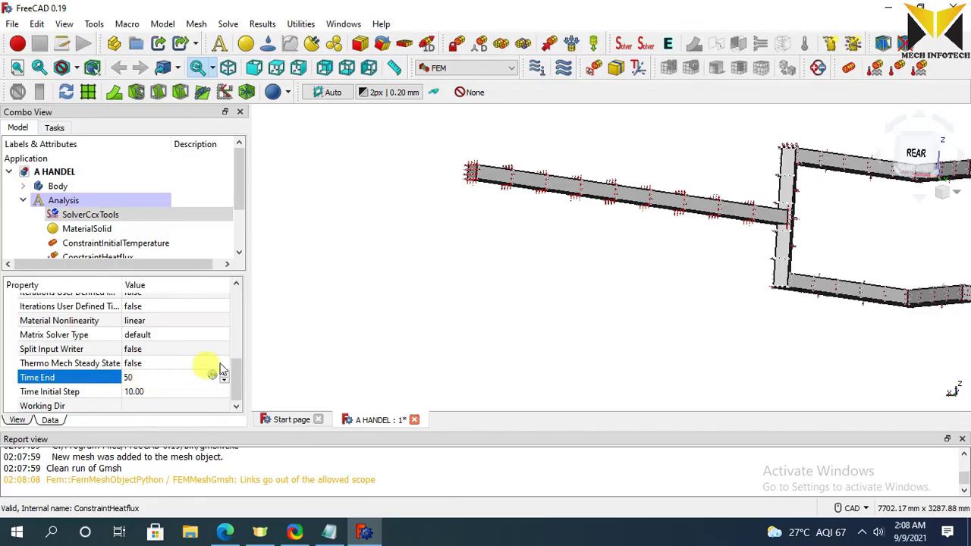
left_click_drag(238, 371, 232, 282)
left_click(97, 220)
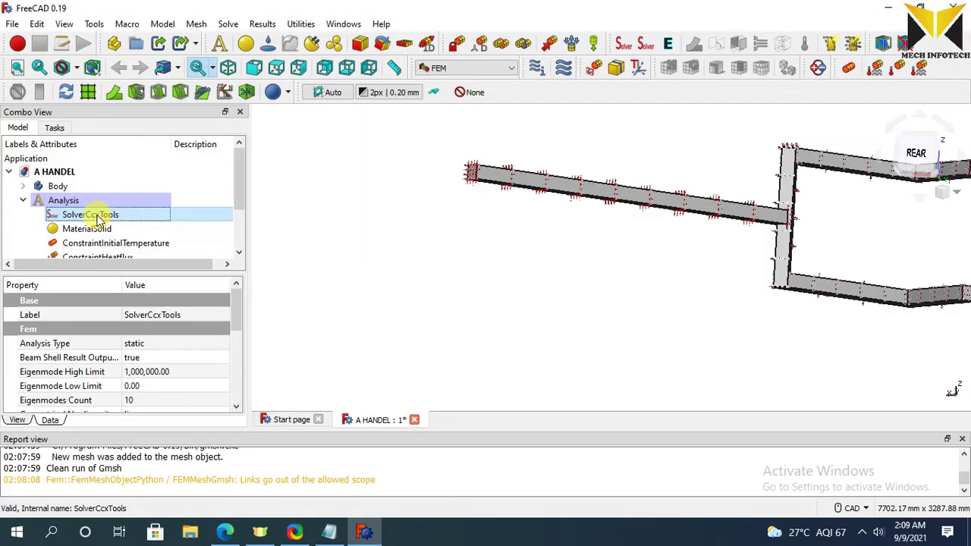
- Write the CalculiX .inp file and run the CalculiX solve from the solver task panel
double_click(98, 217)
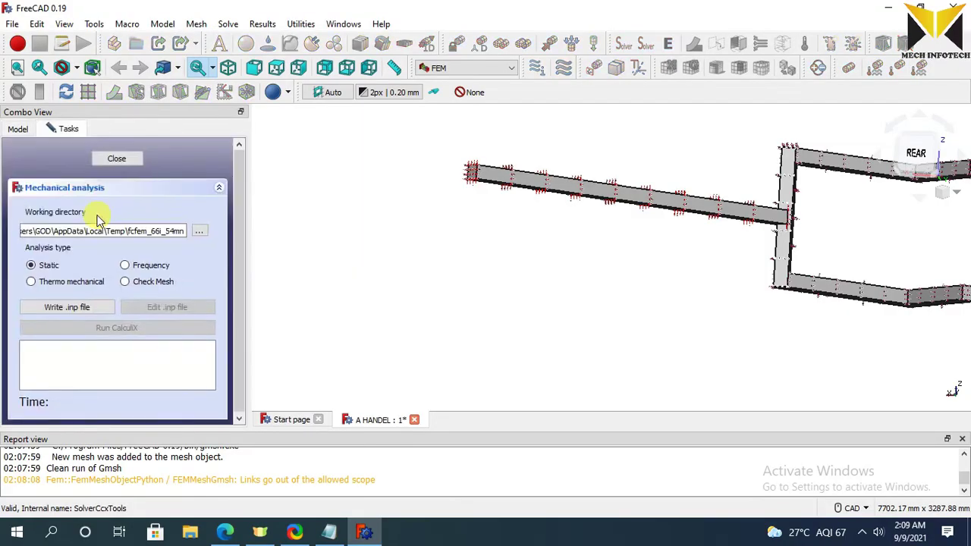
left_click(70, 308)
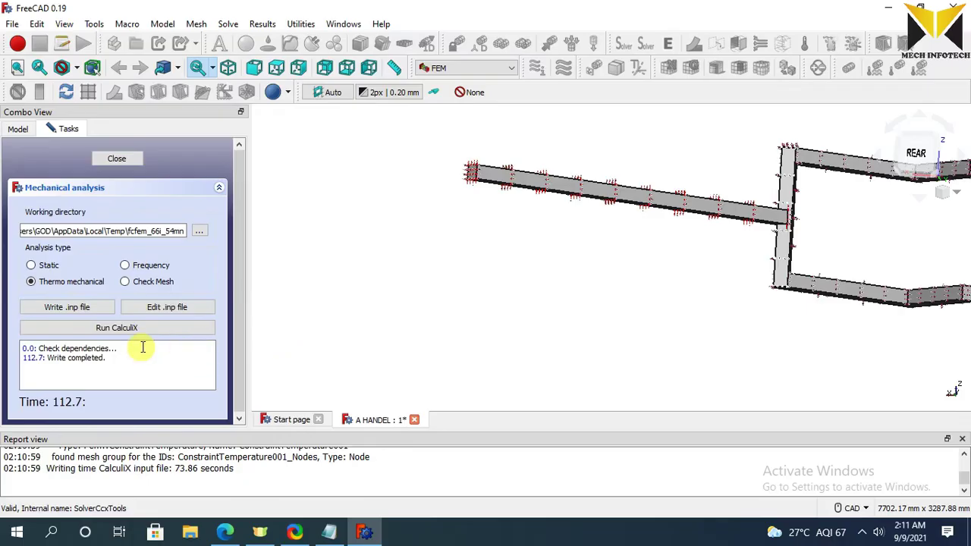
left_click(115, 332)
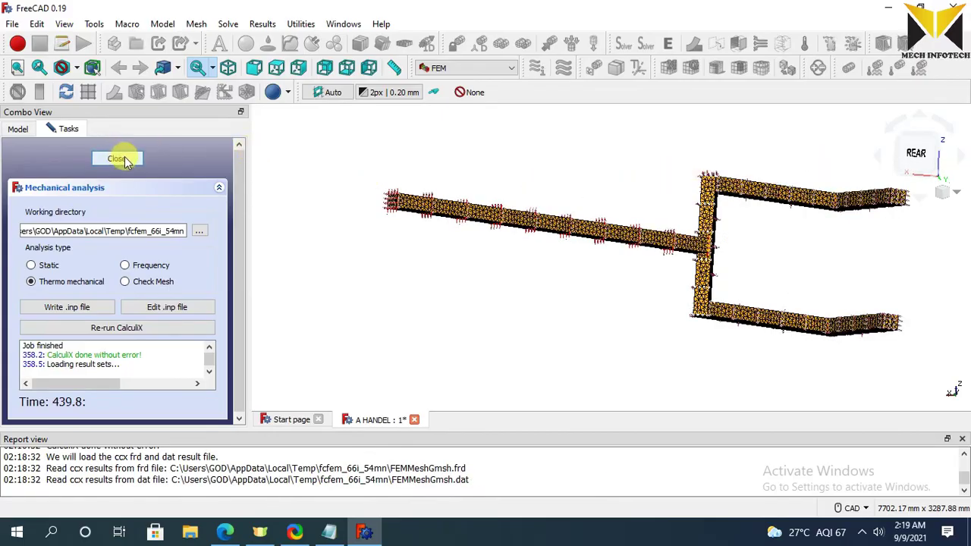
left_click(117, 159)
scroll(129, 195, "down", 3)
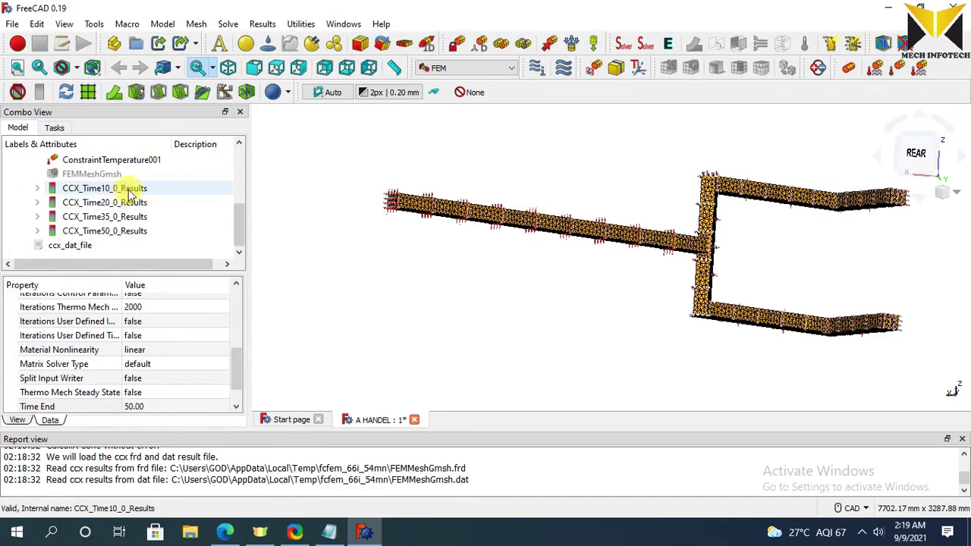
left_click(130, 191)
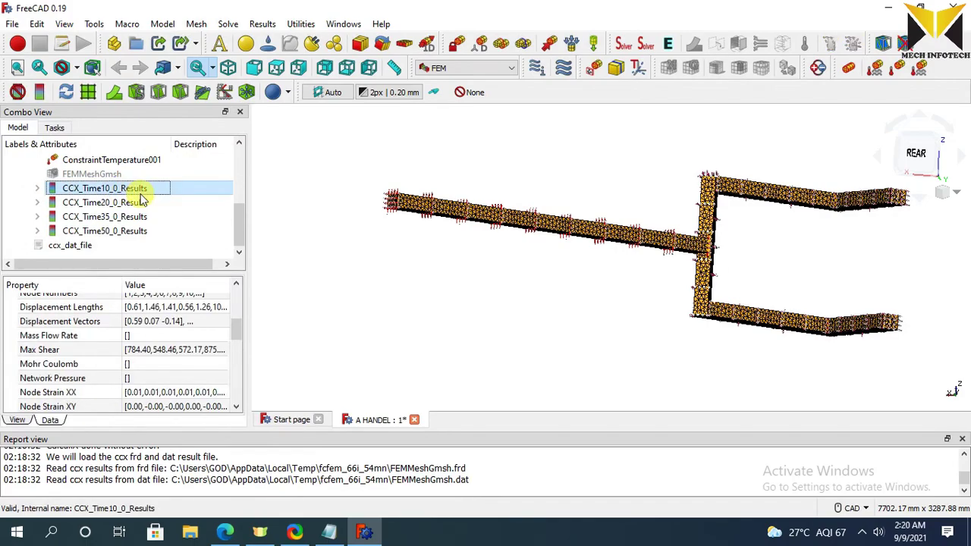
double_click(126, 189)
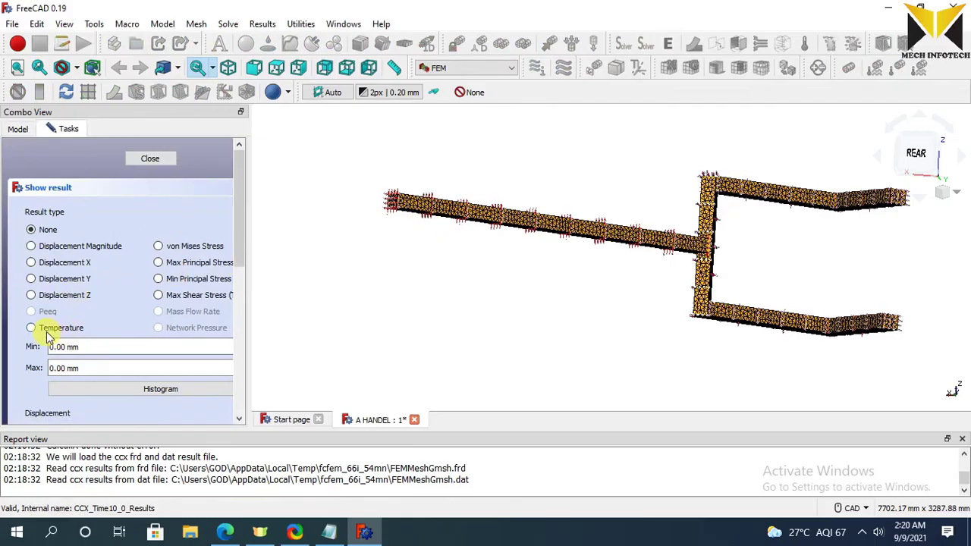
left_click(31, 328)
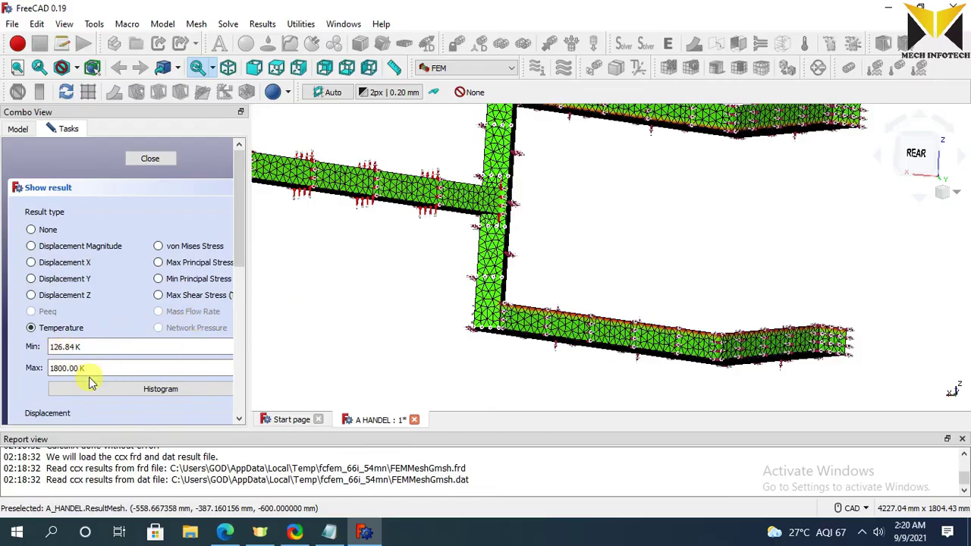
left_click(161, 160)
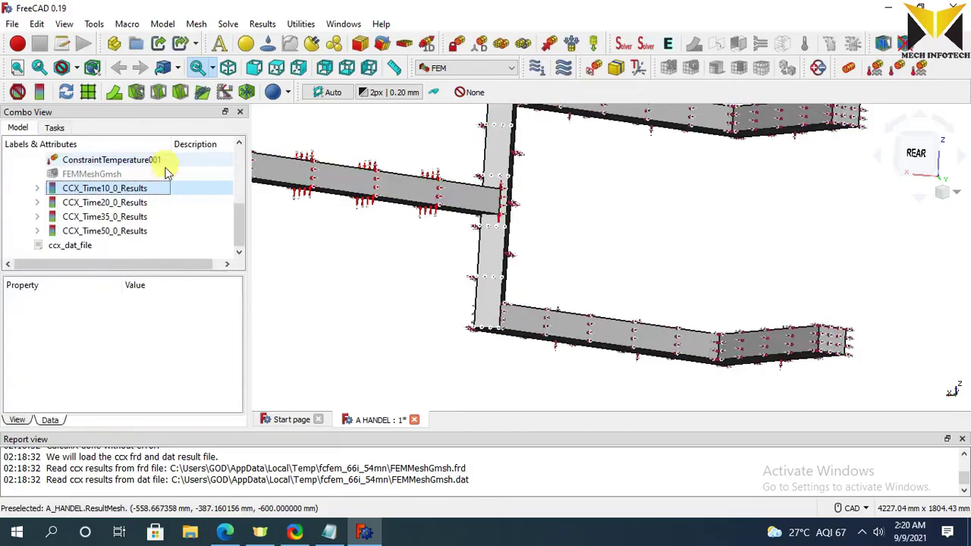
double_click(114, 238)
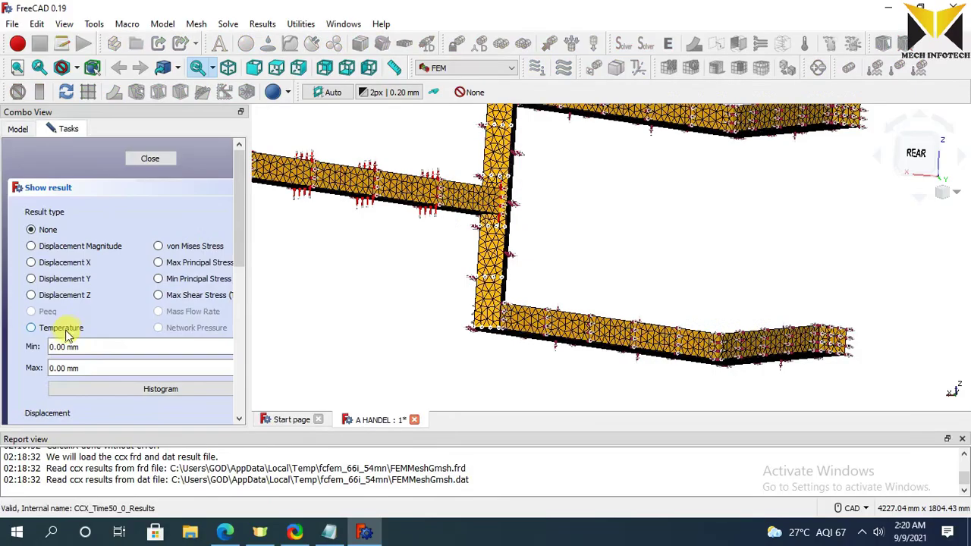
left_click(56, 328)
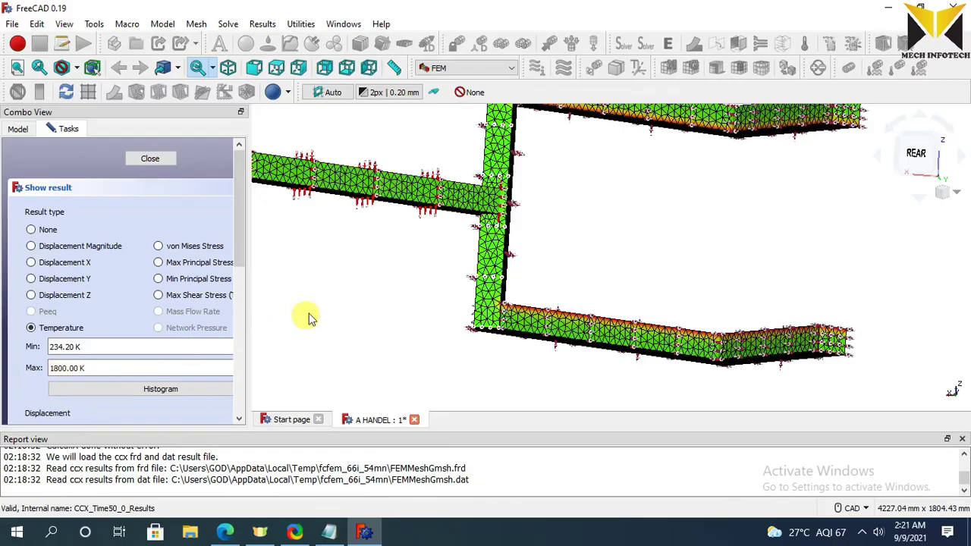
left_click(150, 159)
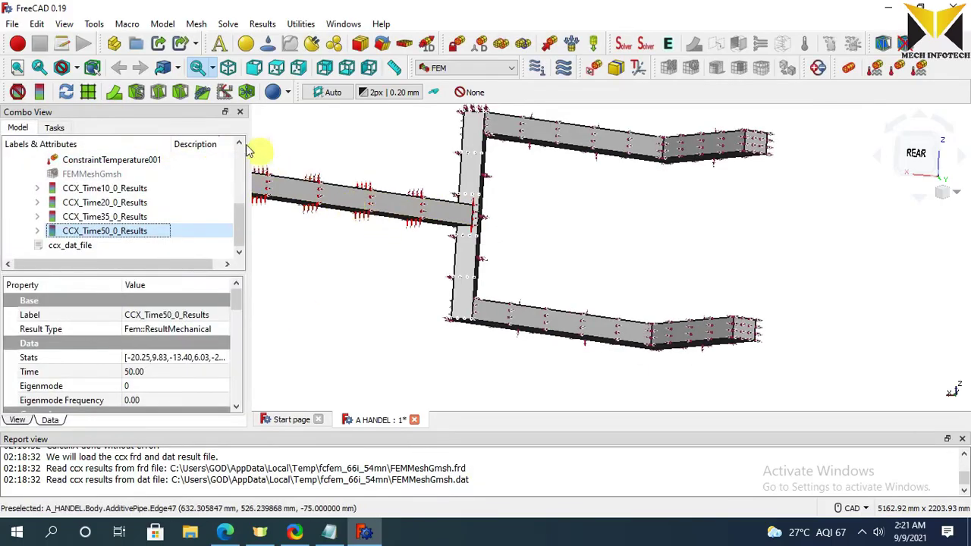
- Add a result pipeline and warp filter showing Surface with Edges coloured by Temperature, 234–1800 K
left_click(89, 95)
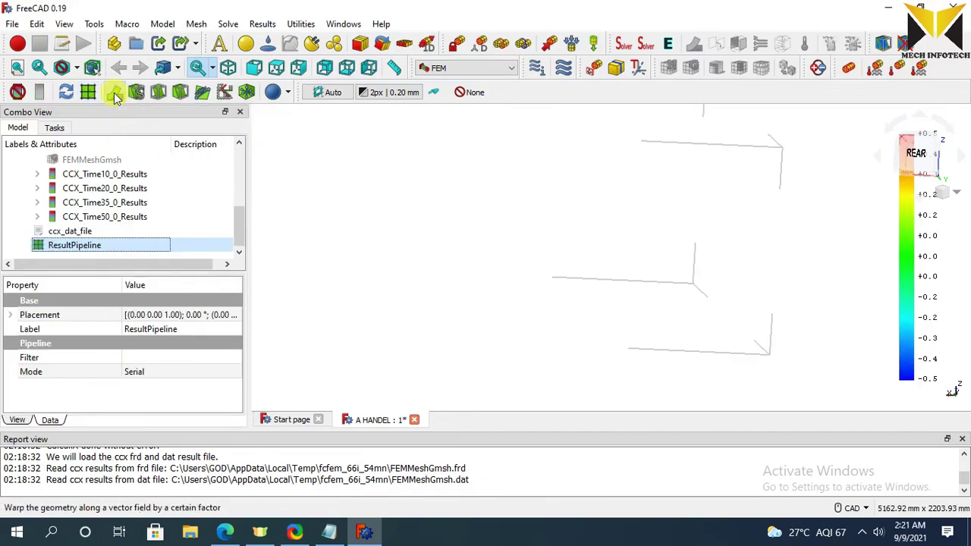
left_click(114, 93)
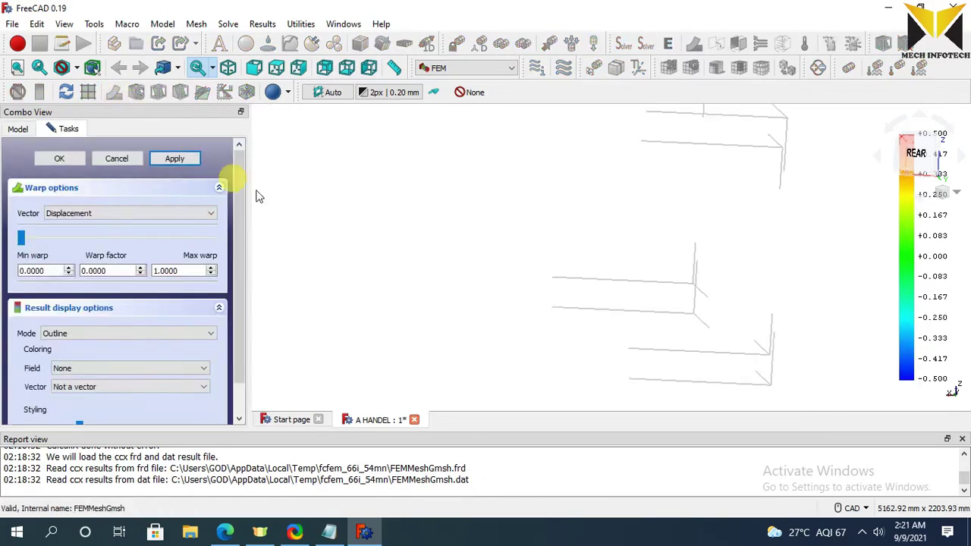
left_click(139, 336)
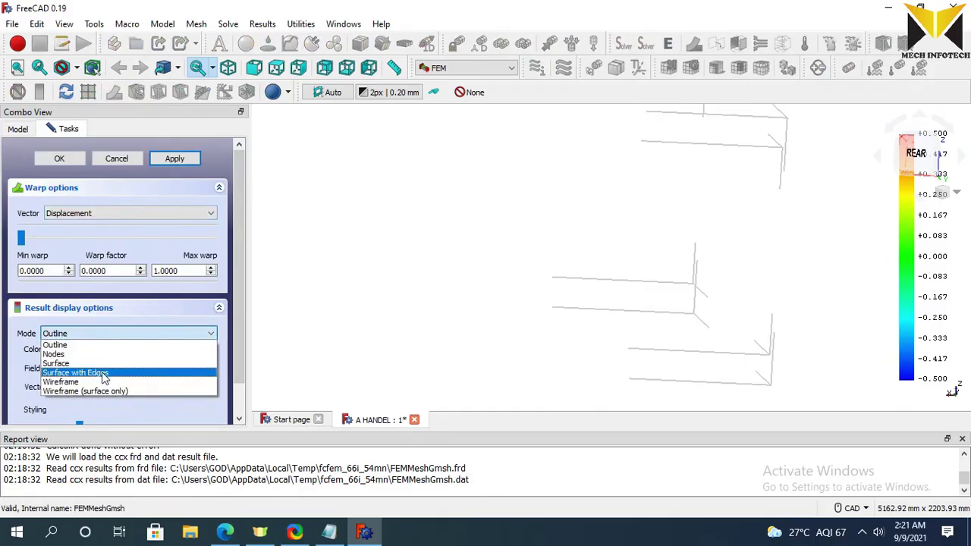
left_click(101, 373)
left_click(99, 369)
scroll(102, 425, "down", 3)
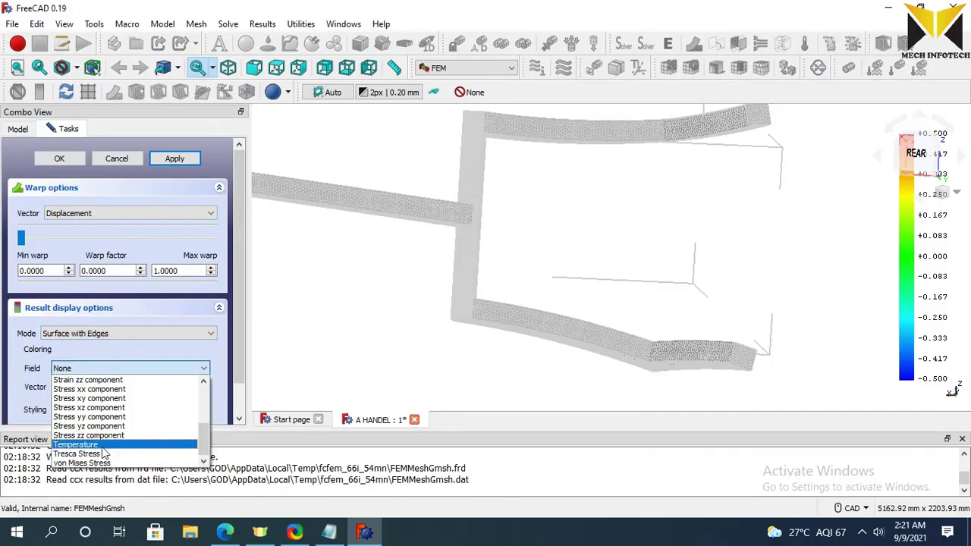
left_click(96, 446)
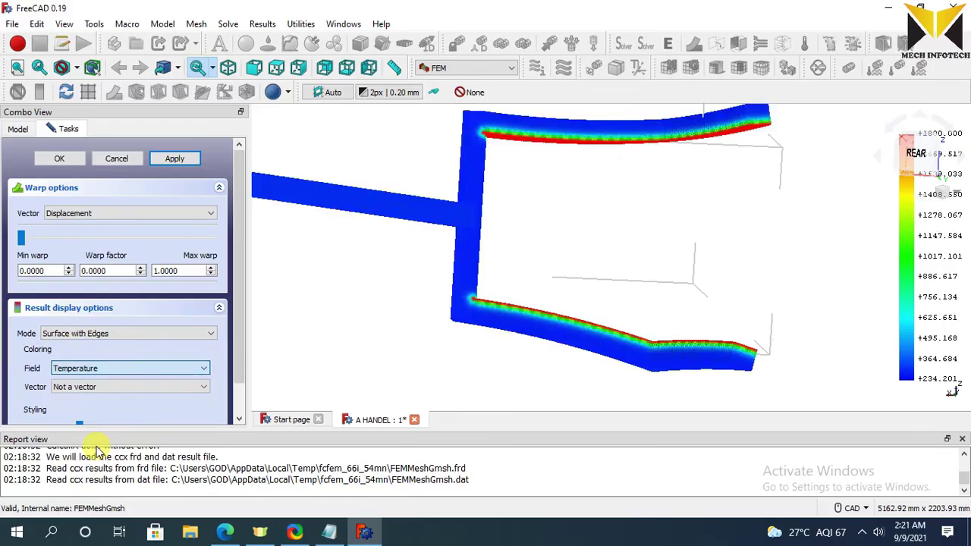
middle_click_drag(455, 364, 867, 320)
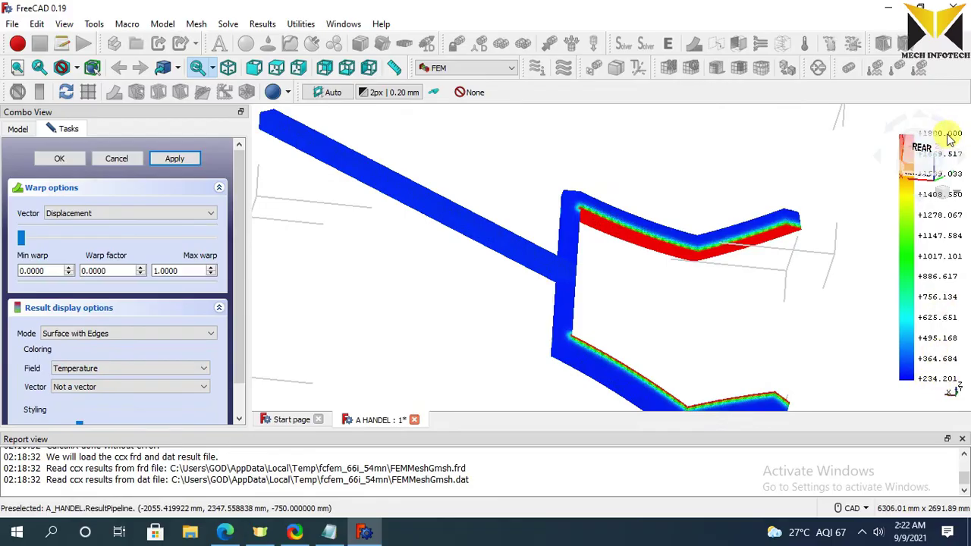
scroll(729, 260, "up", 1)
scroll(732, 251, "up", 1)
scroll(706, 246, "down", 2)
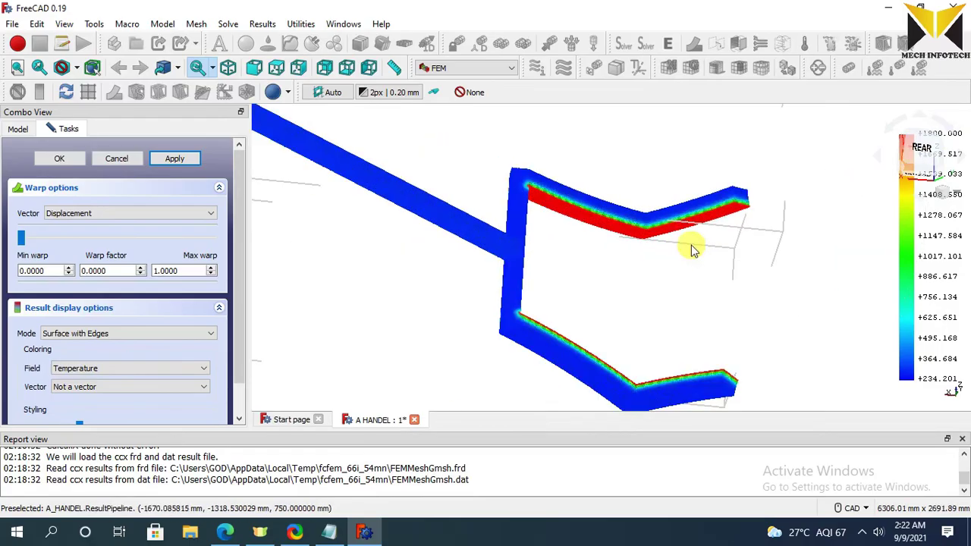